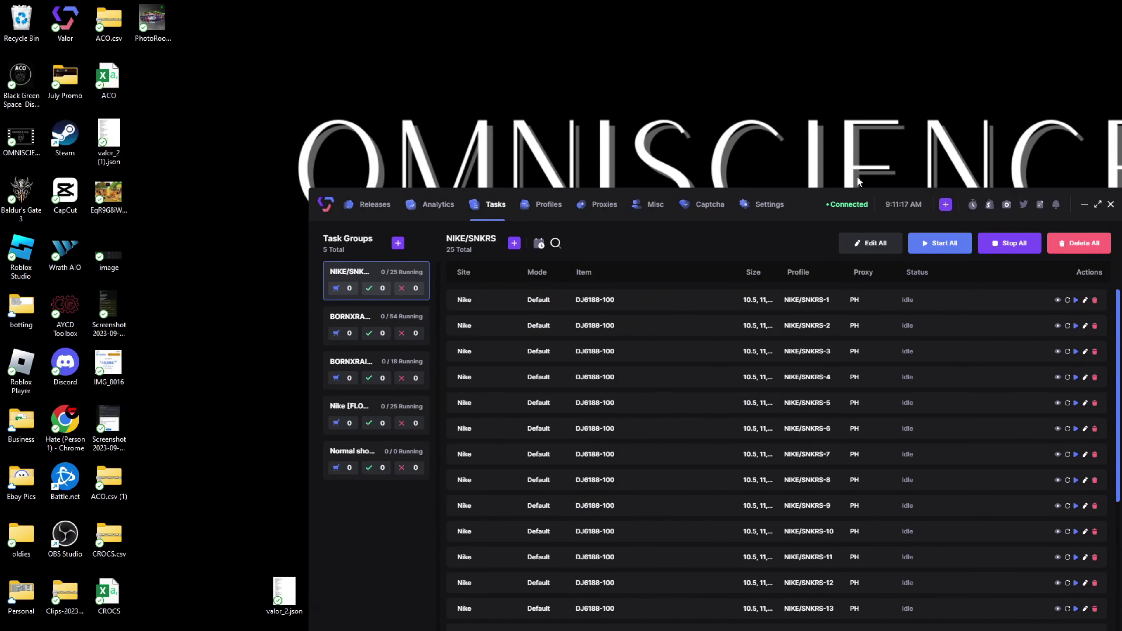
Step: Reposition the bot window and view the Jordan 4 Retro Thunder release and its task creation form, leaving the form without creating tasks
drag(813, 205, 836, 176)
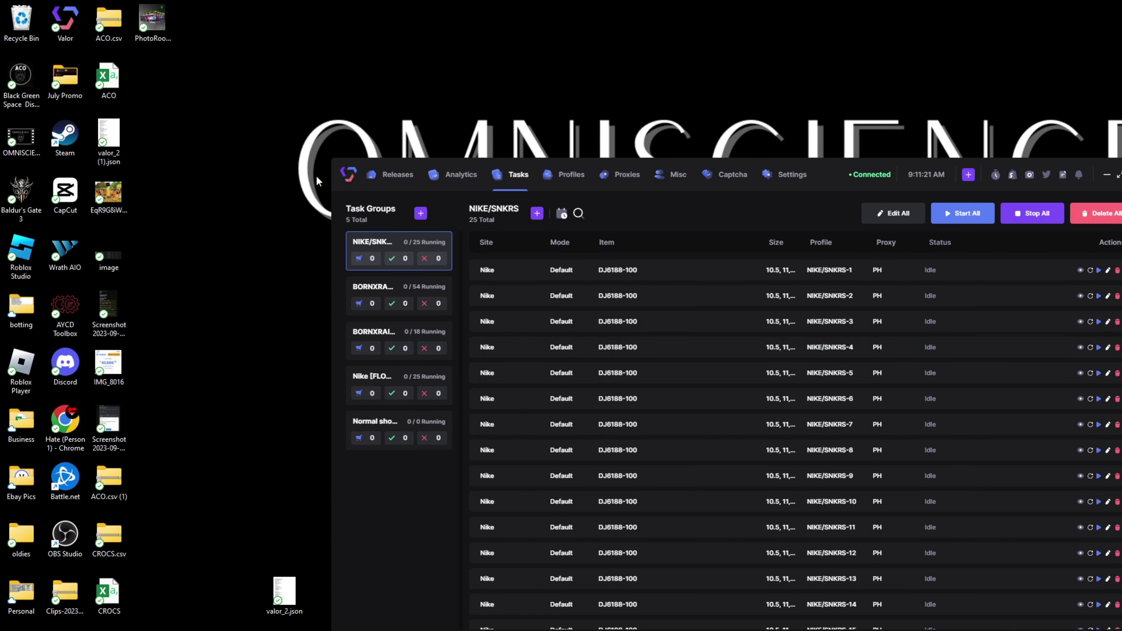
drag(354, 170, 371, 135)
click(416, 144)
click(697, 576)
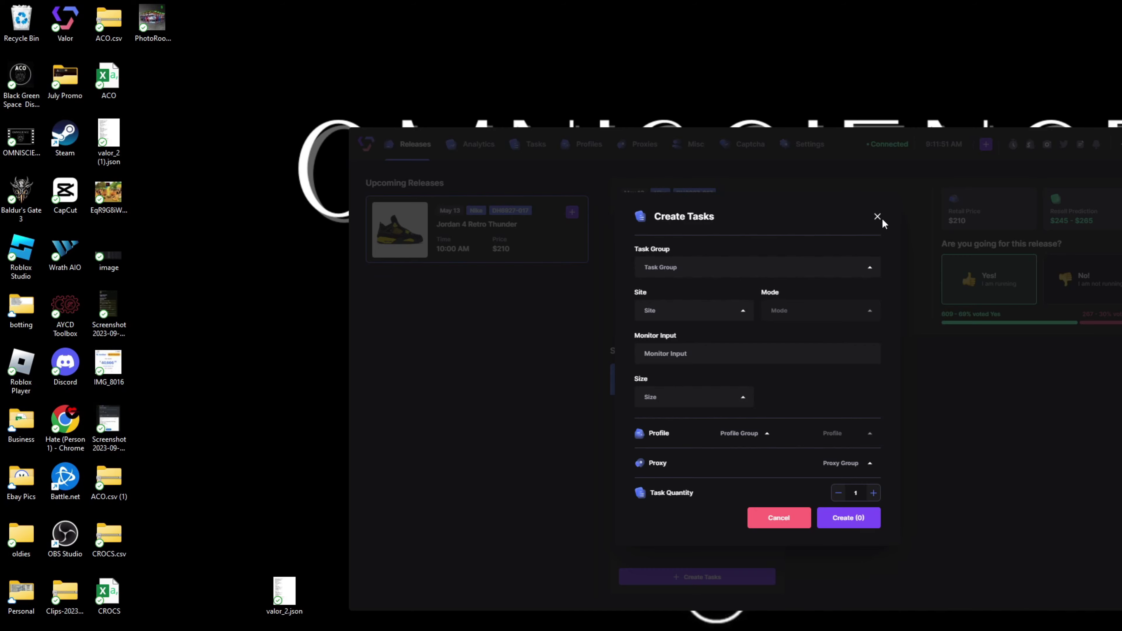
click(877, 216)
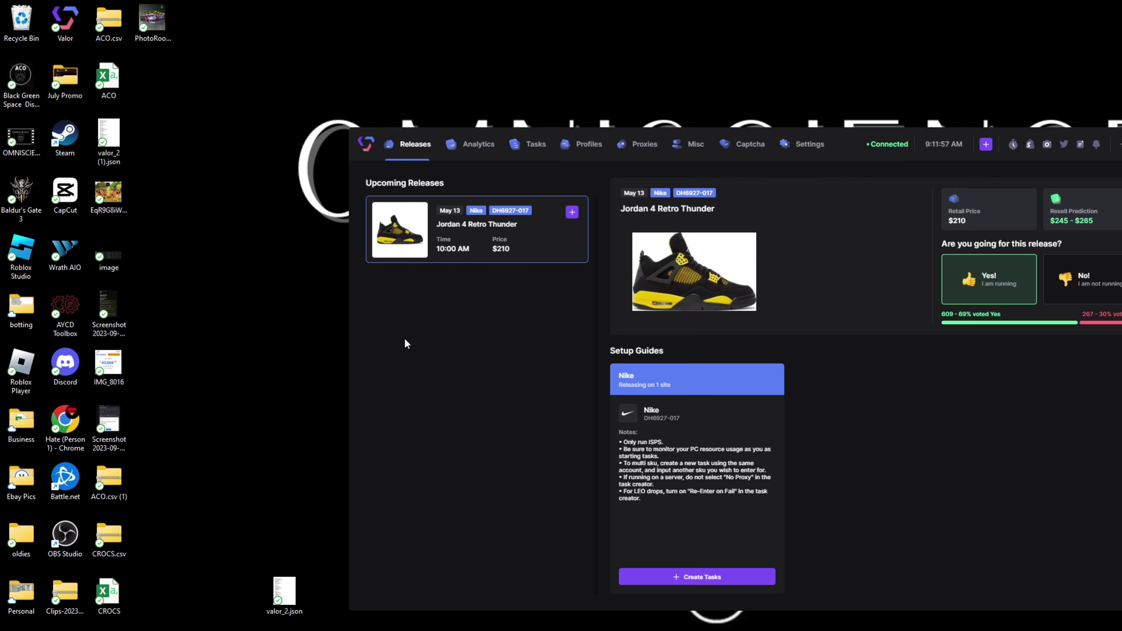
Step: Review the checkout analytics and read through the list of previous checkouts
click(479, 144)
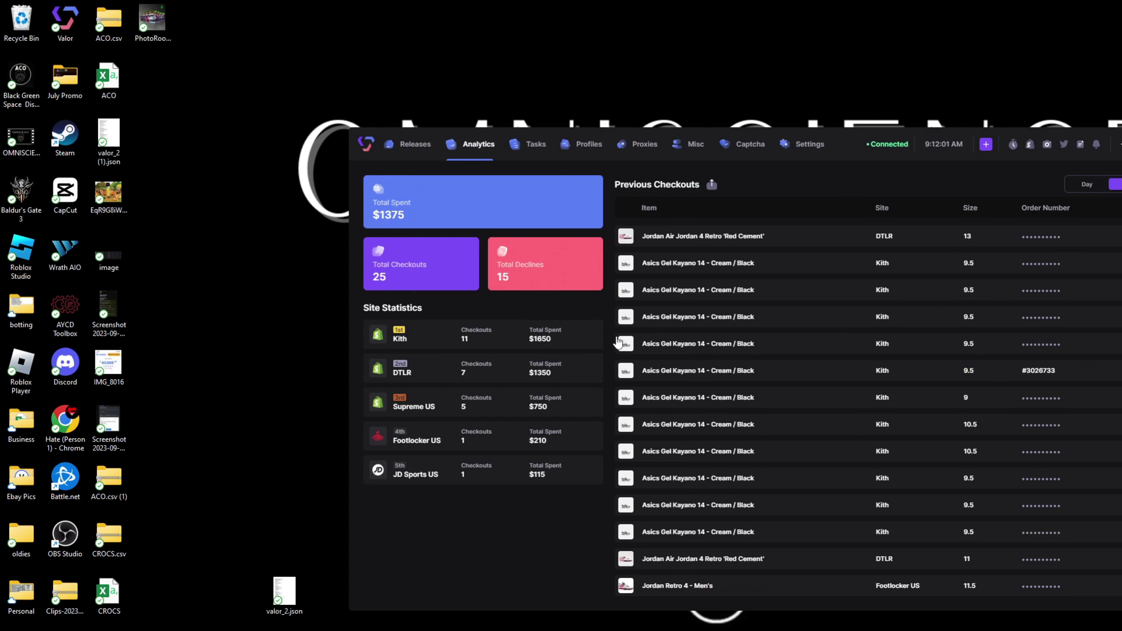
scroll(807, 451, down, 6)
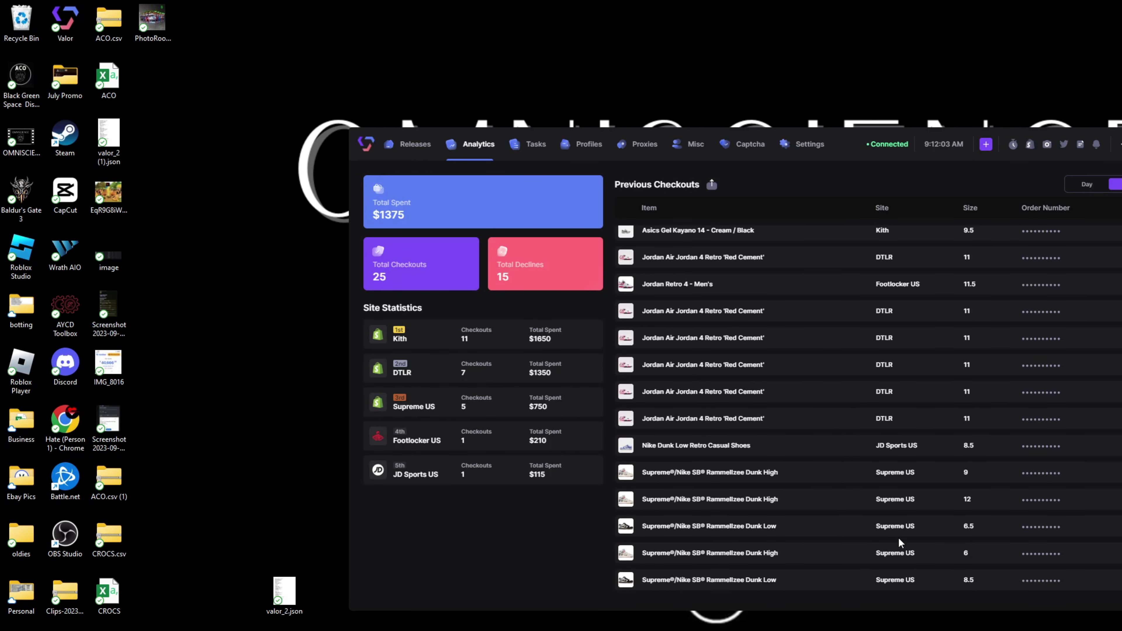
scroll(742, 530, up, 6)
Step: Look over the task groups, profile groups, proxy groups and the miscellaneous tools
click(530, 144)
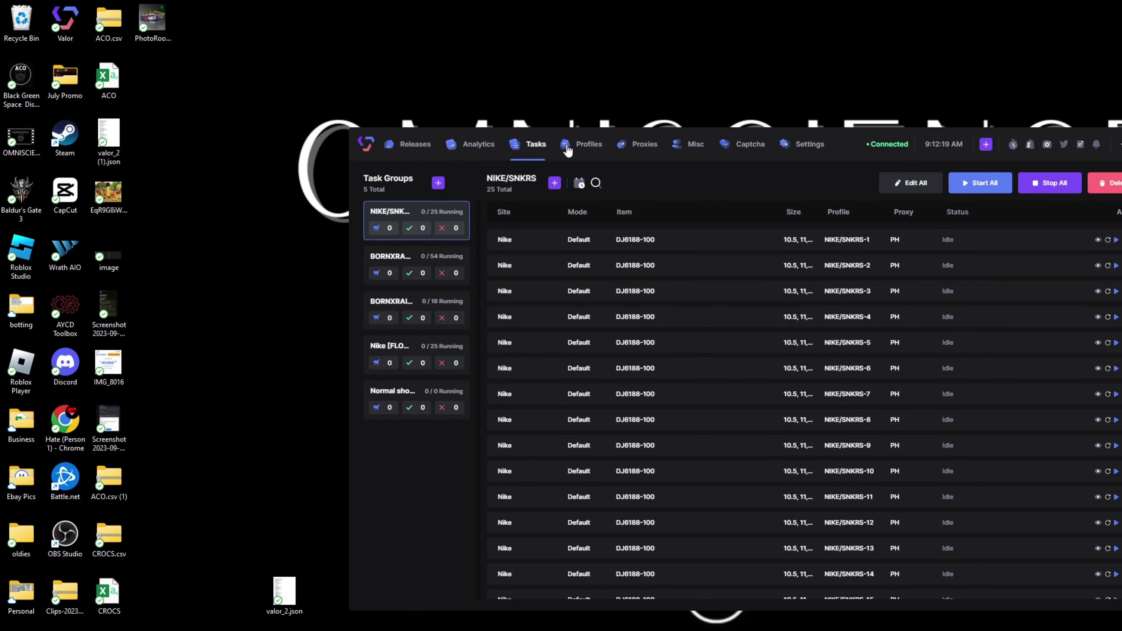
click(587, 145)
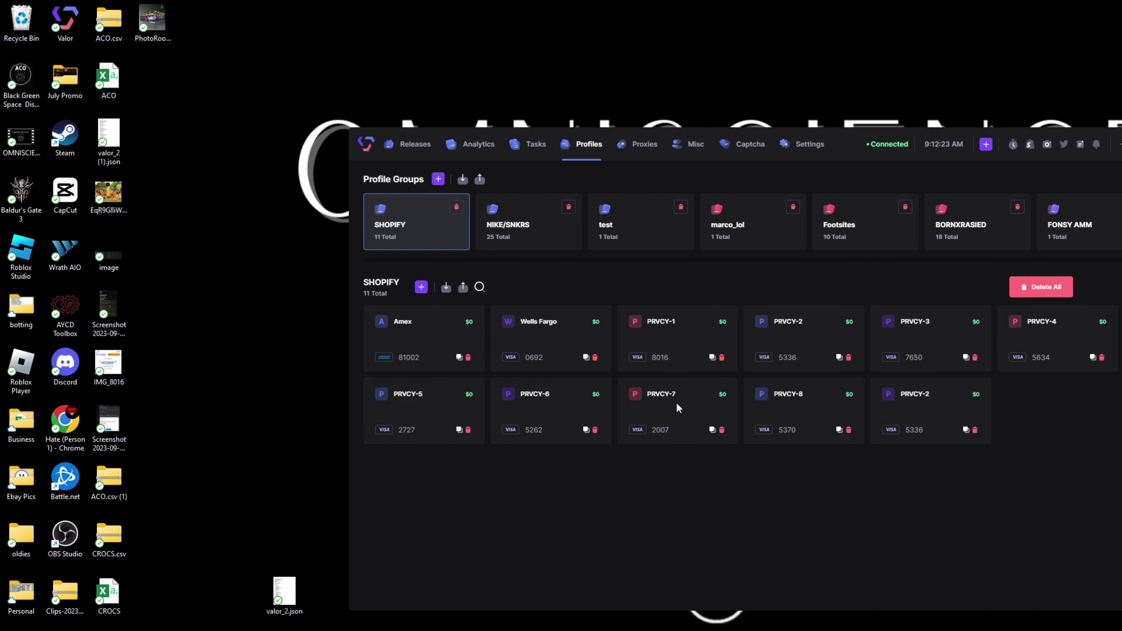
click(645, 146)
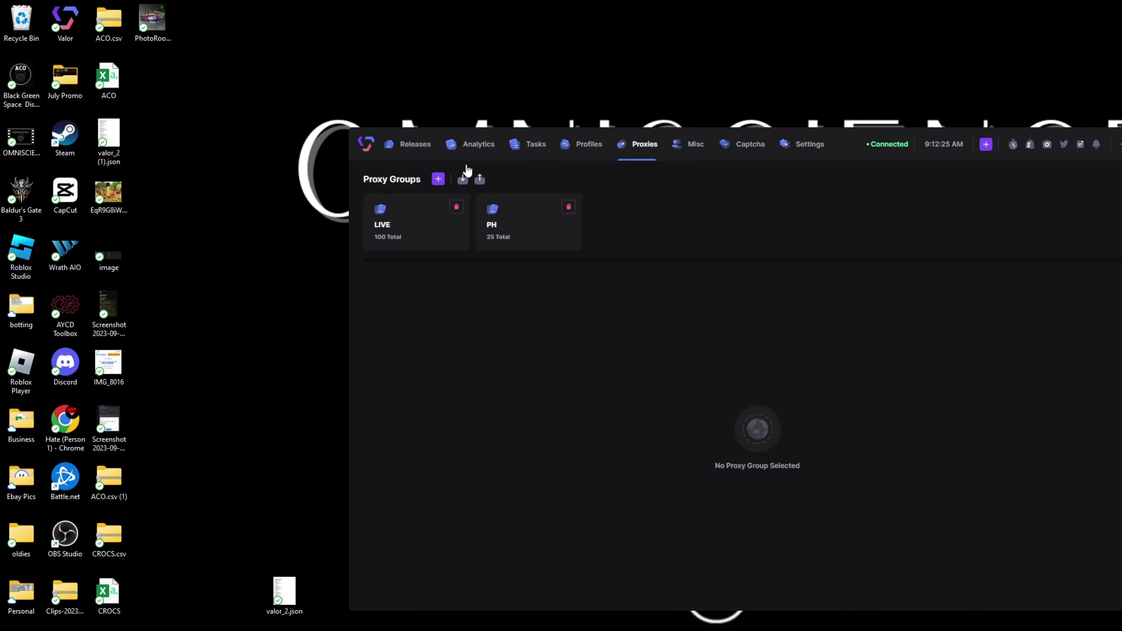
click(697, 153)
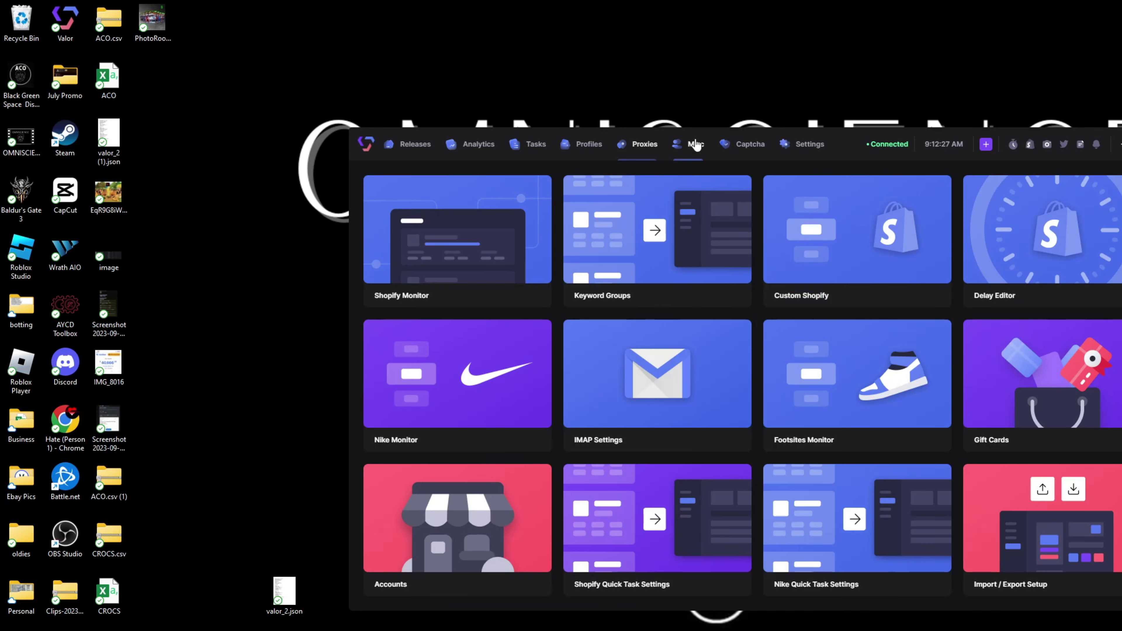
Step: Reposition and enlarge the bot window, and view the saved account groups before returning to the miscellaneous tools
drag(867, 140, 715, 75)
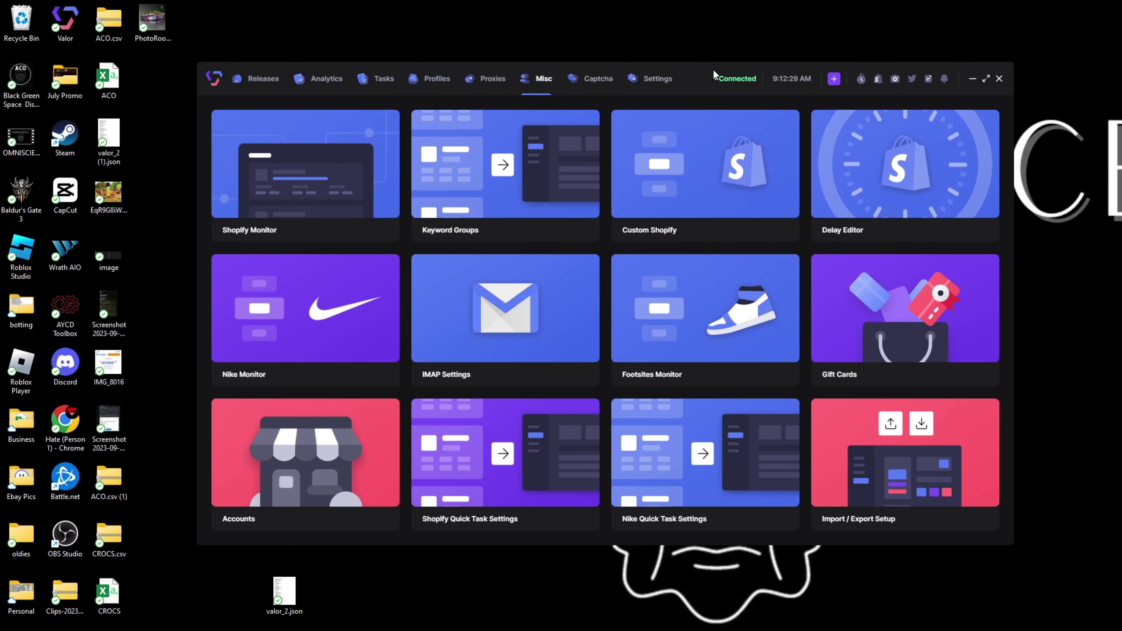
drag(1021, 563, 1118, 628)
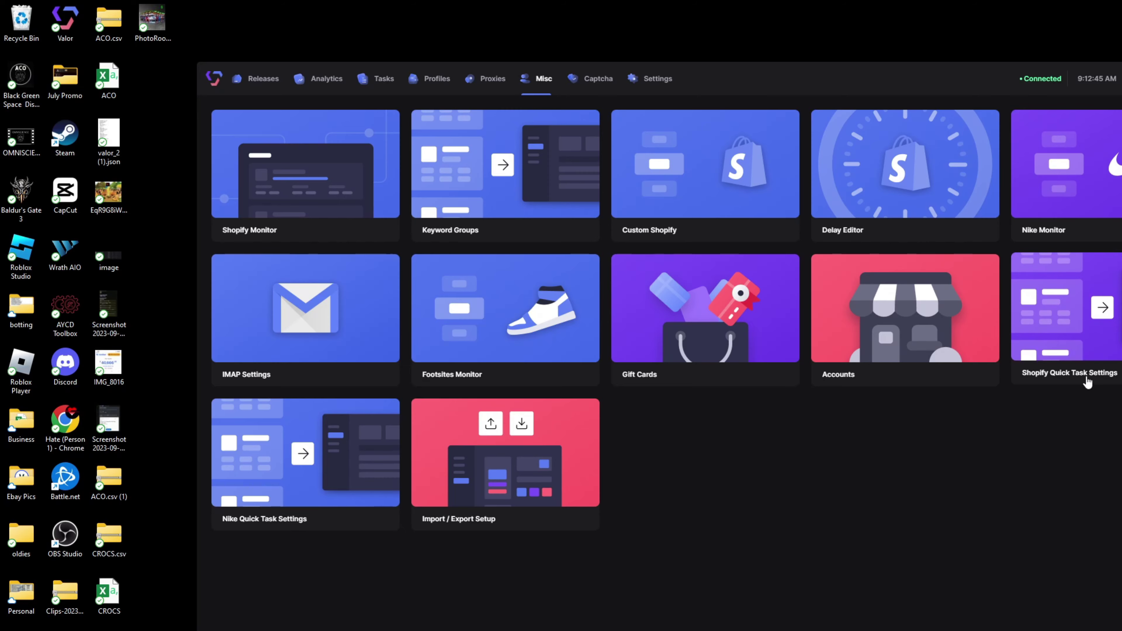
click(854, 301)
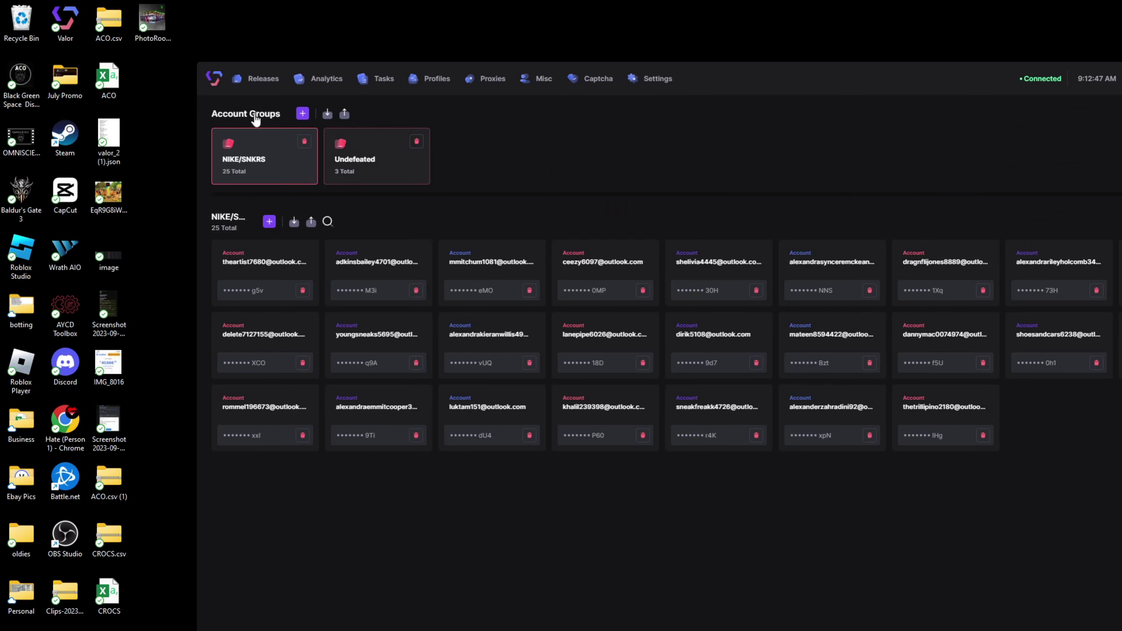
key(Escape)
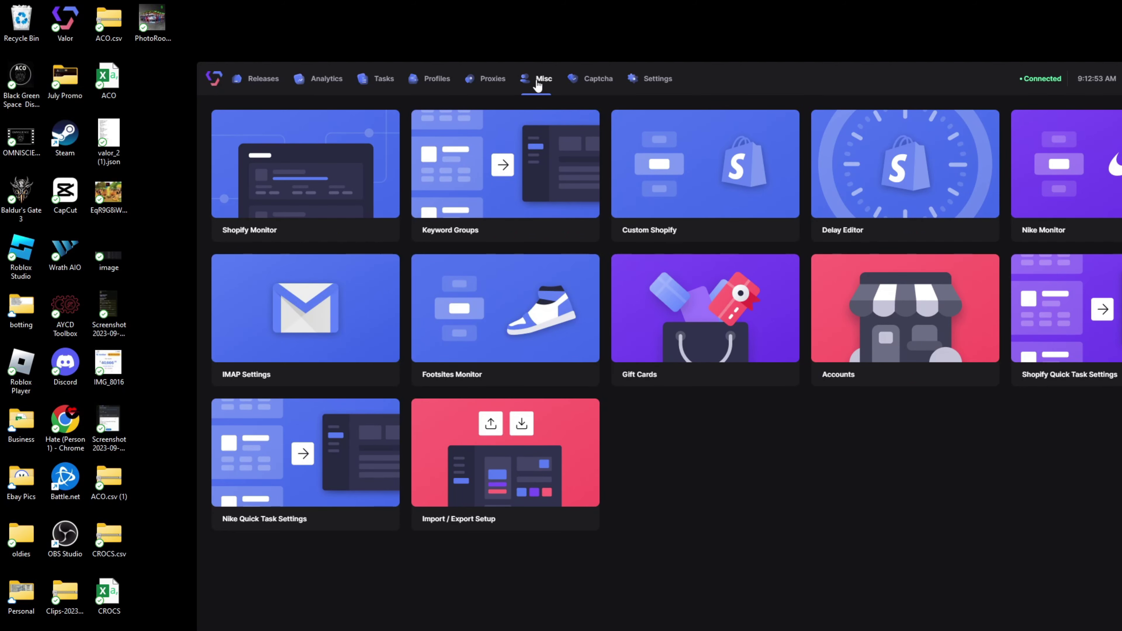
Step: Open the Harvester 1 window from the captcha harvesters
click(595, 89)
click(324, 150)
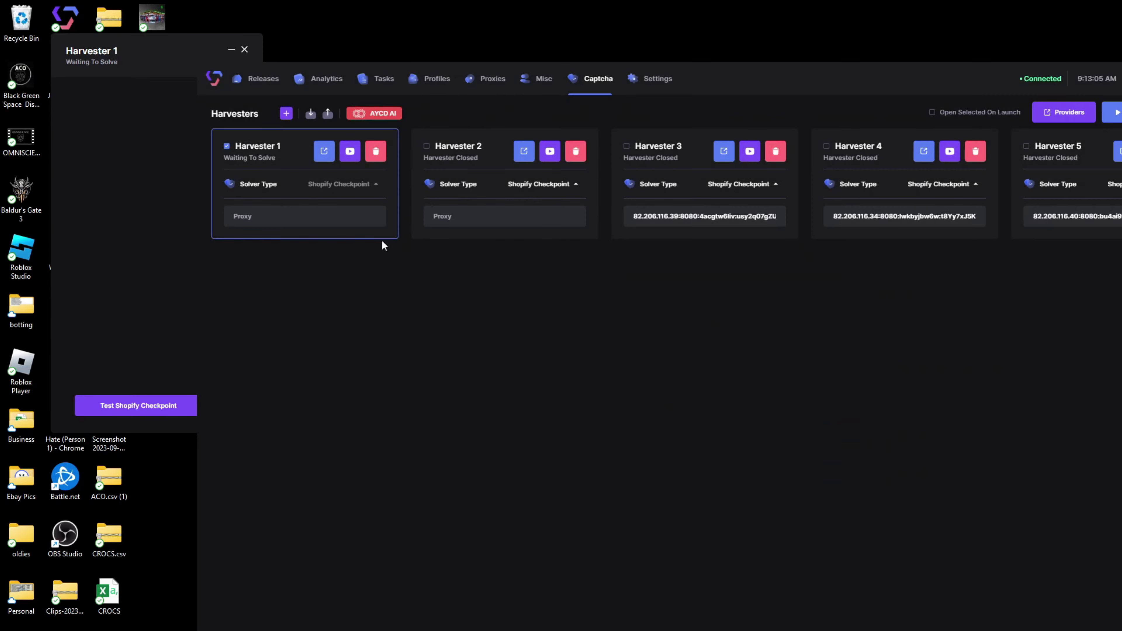
Step: Review the bot's Discord webhook settings and view the integrations of the hates-checkouts channel in Discord, returning to the bot
click(640, 82)
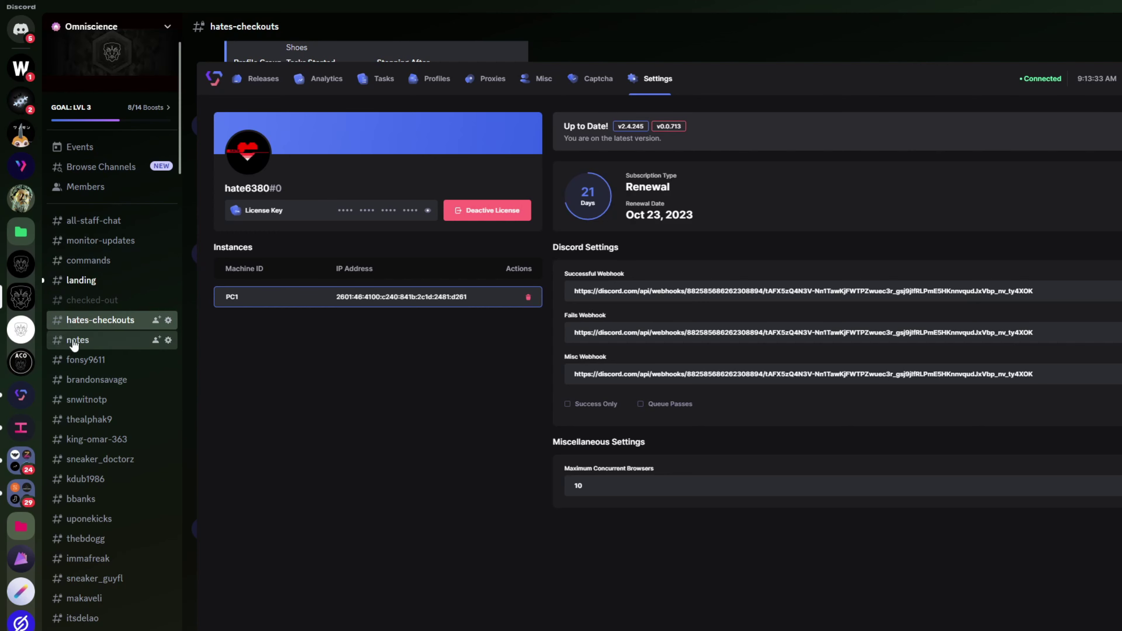
click(168, 320)
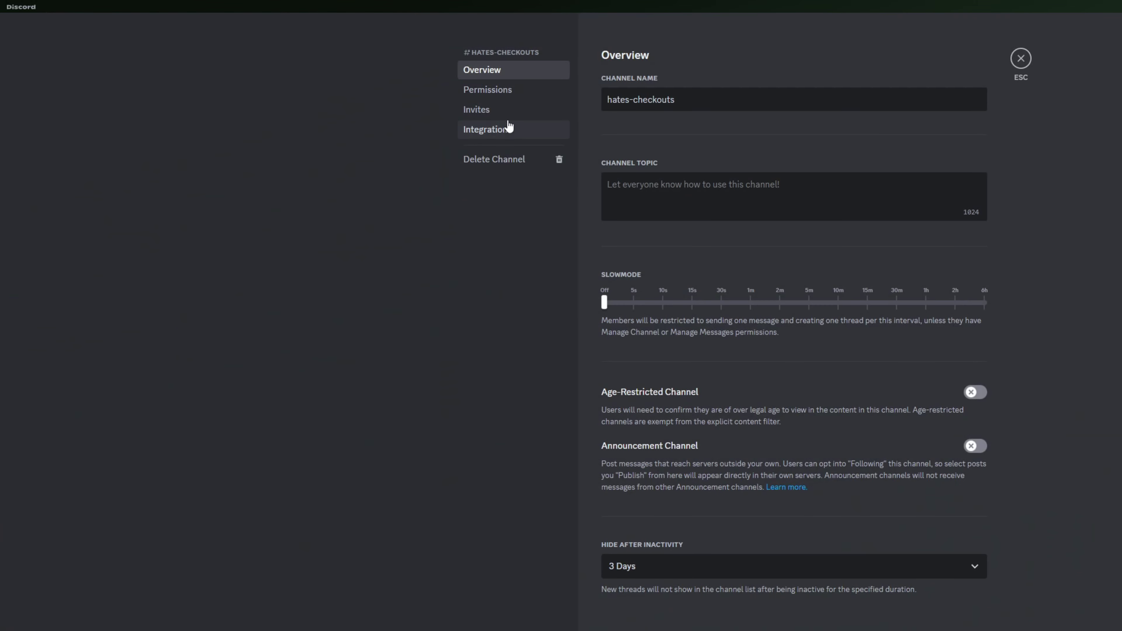
click(485, 125)
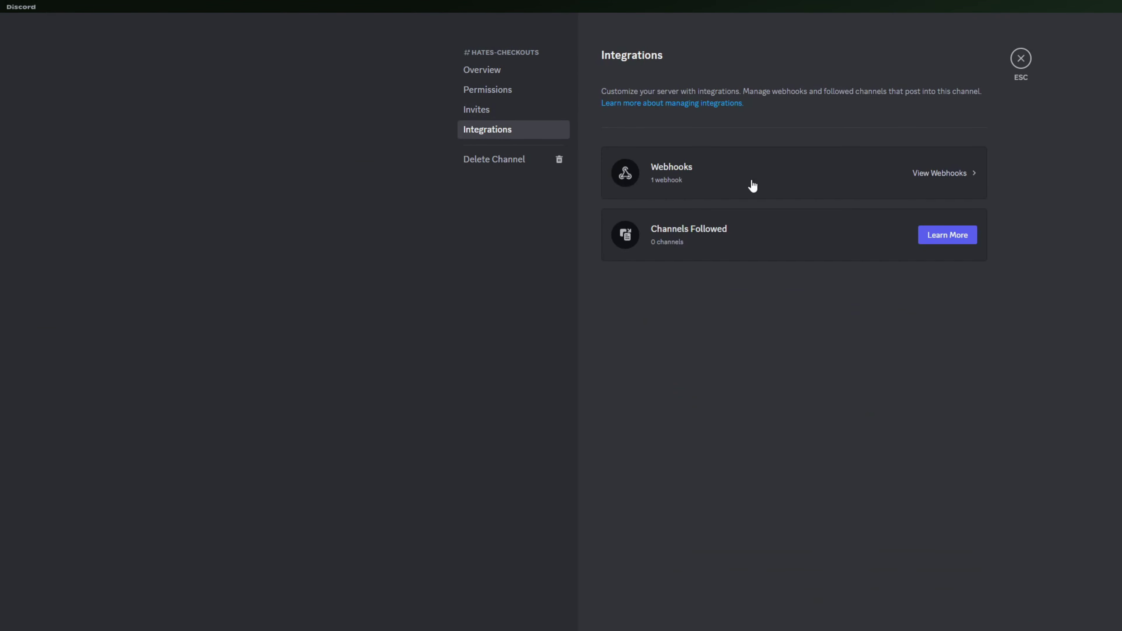
key(Escape)
key(alt+Tab)
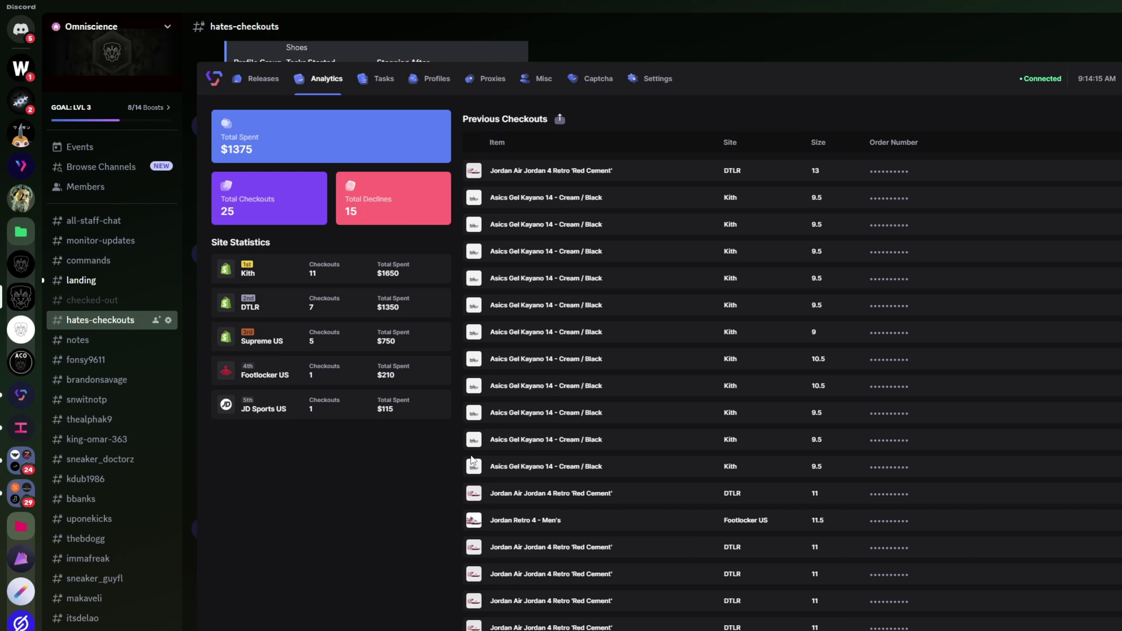
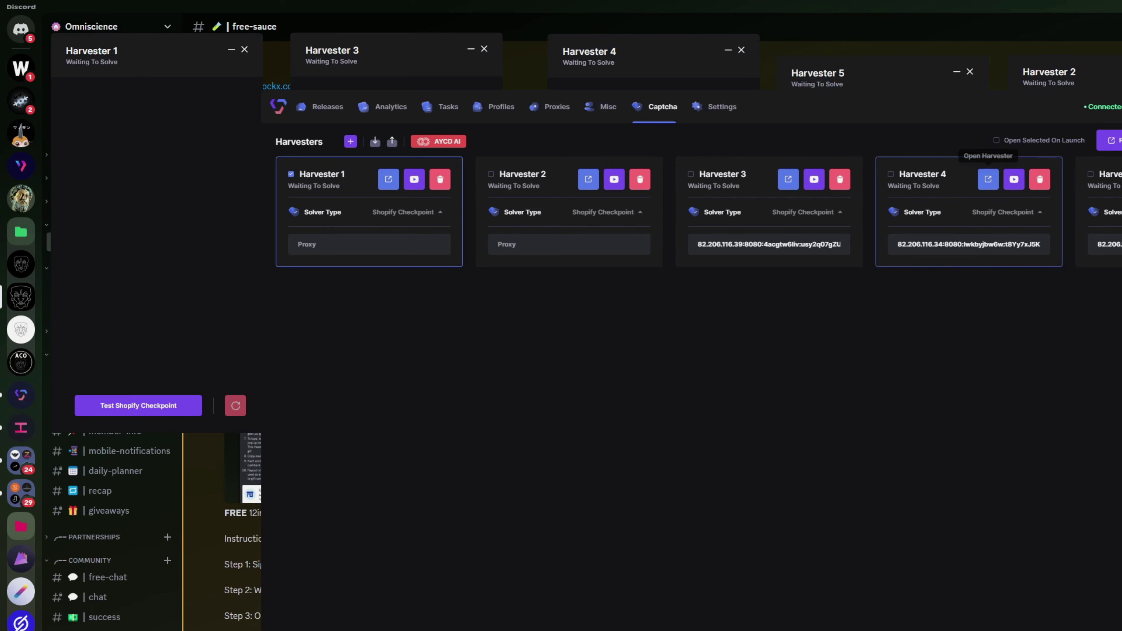
Step: Move the Harvester 2 window aside, close the Harvester 1 window and open Harvester 1's solver type options
click(1108, 65)
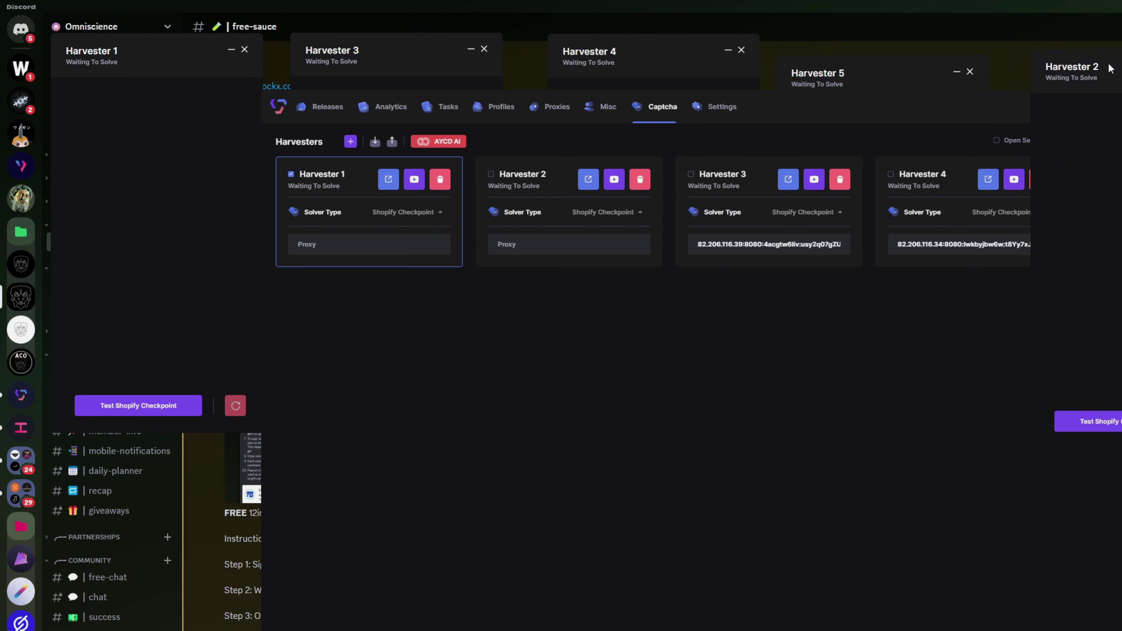
click(244, 49)
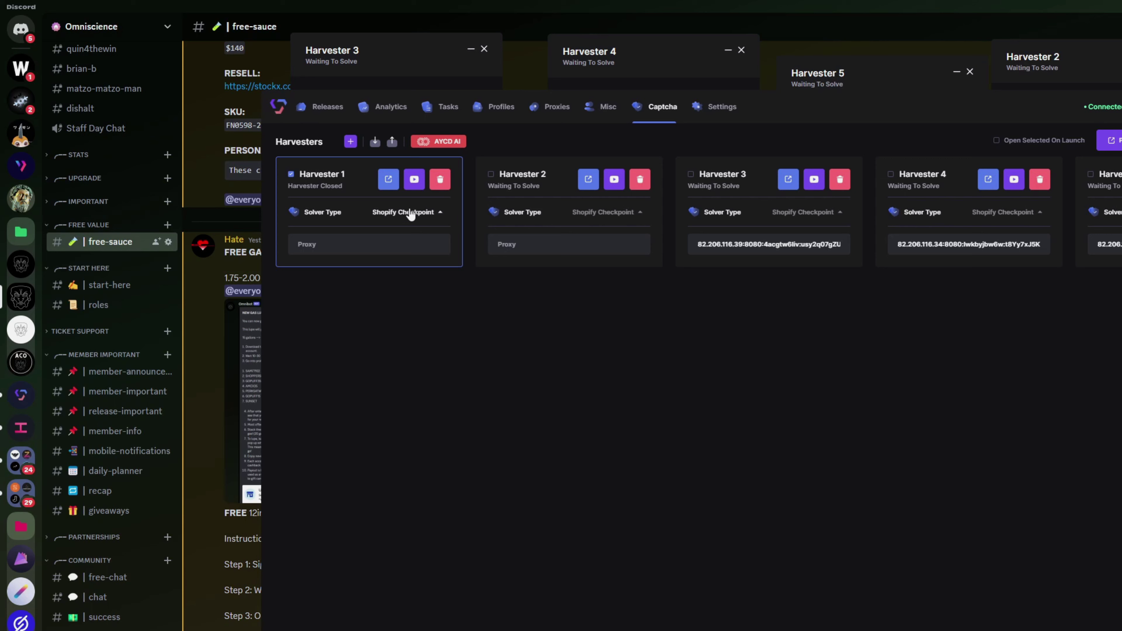
click(410, 213)
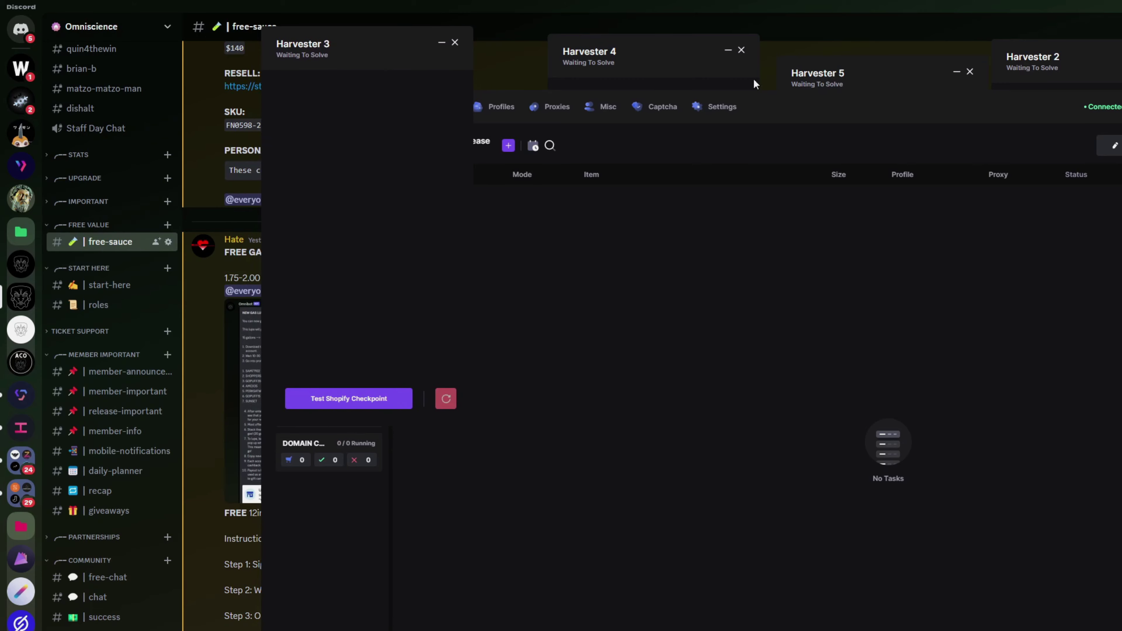
Step: Rearrange the Harvester 4, Harvester 5 and Harvester 2 windows and bring the task groups back in front
drag(683, 67, 665, 54)
drag(874, 72, 869, 55)
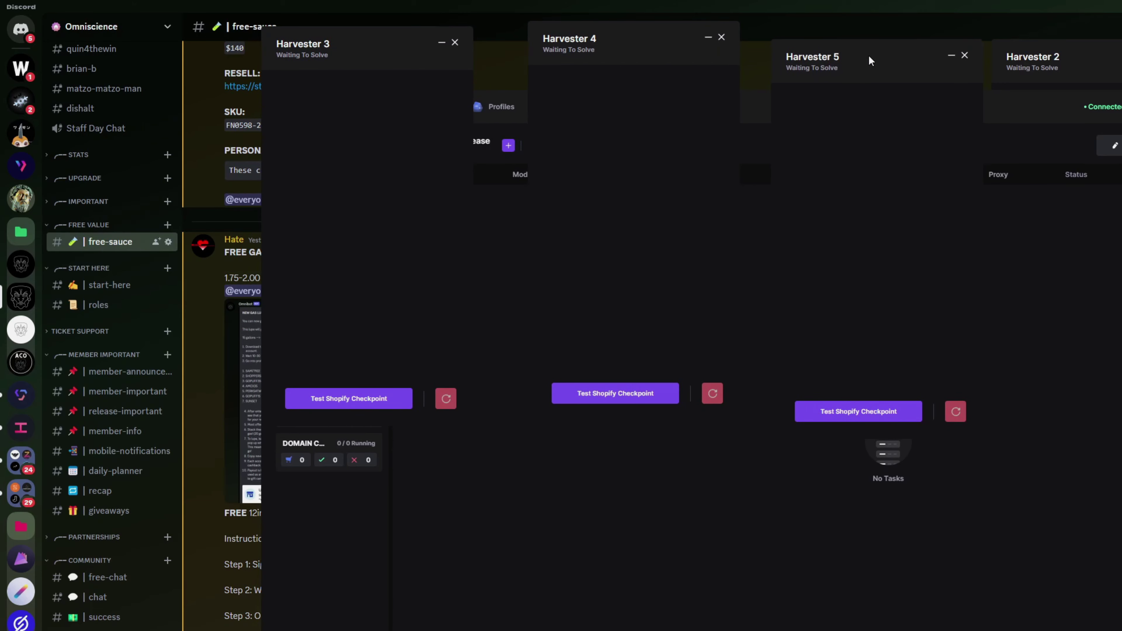
drag(1098, 65, 1120, 64)
click(387, 168)
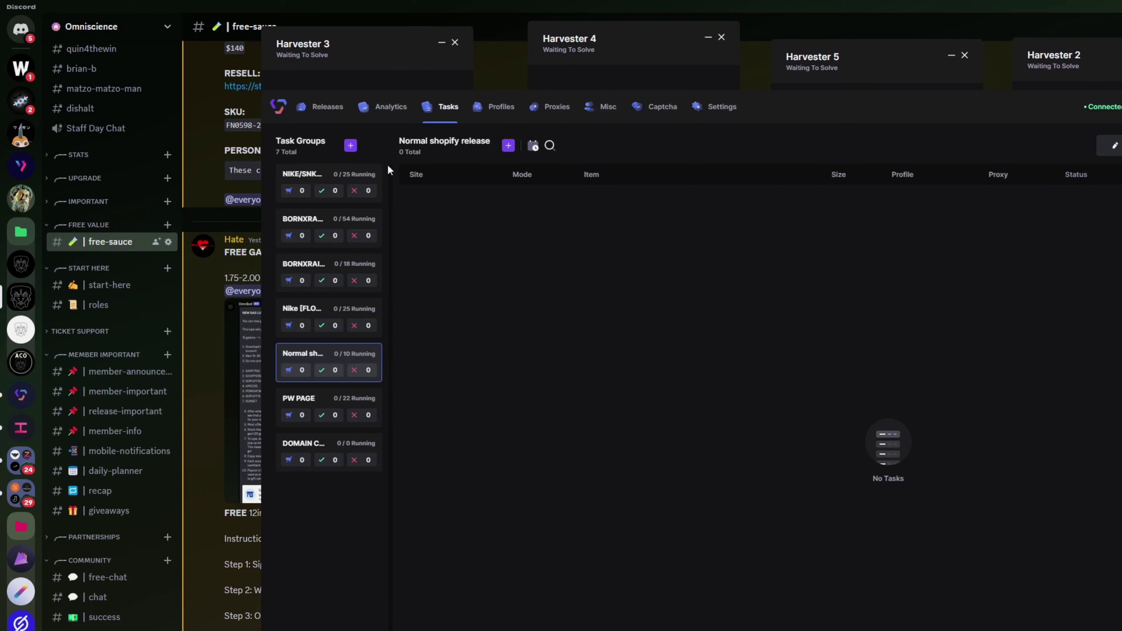
Step: Start a new Concepts task in the Normal shopify release group and set its mode to Preload
click(508, 145)
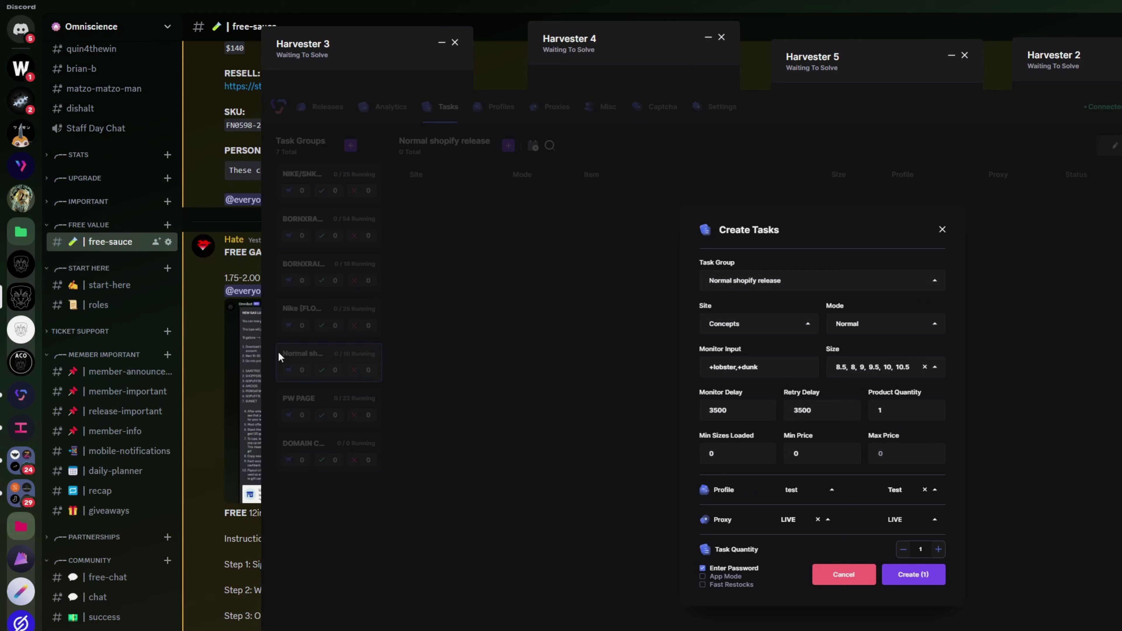
click(747, 326)
click(744, 326)
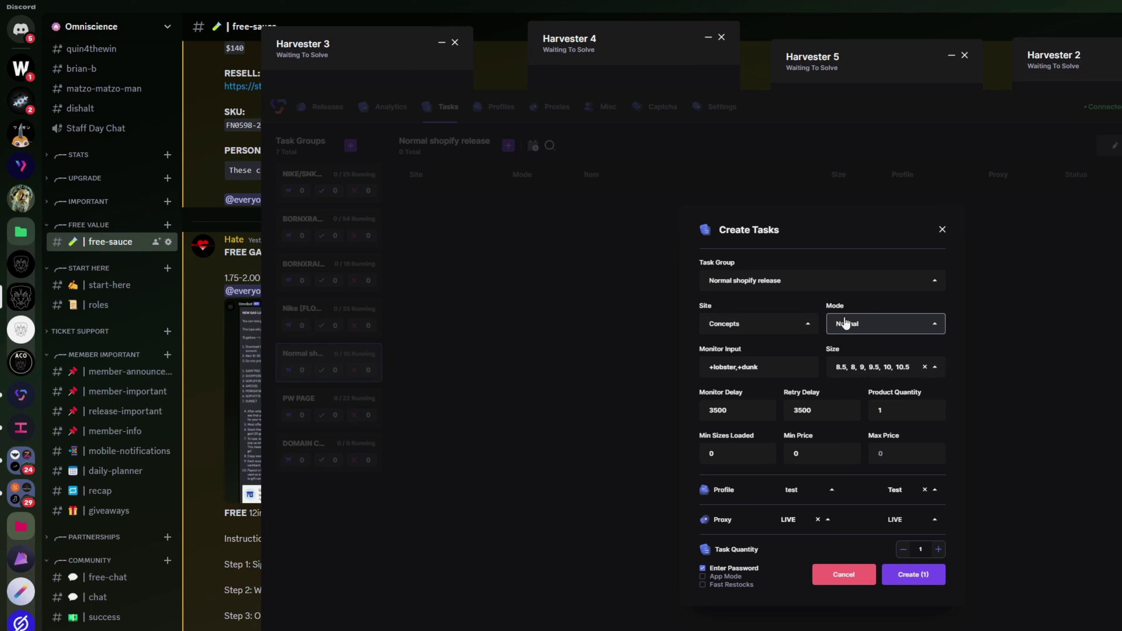
click(853, 323)
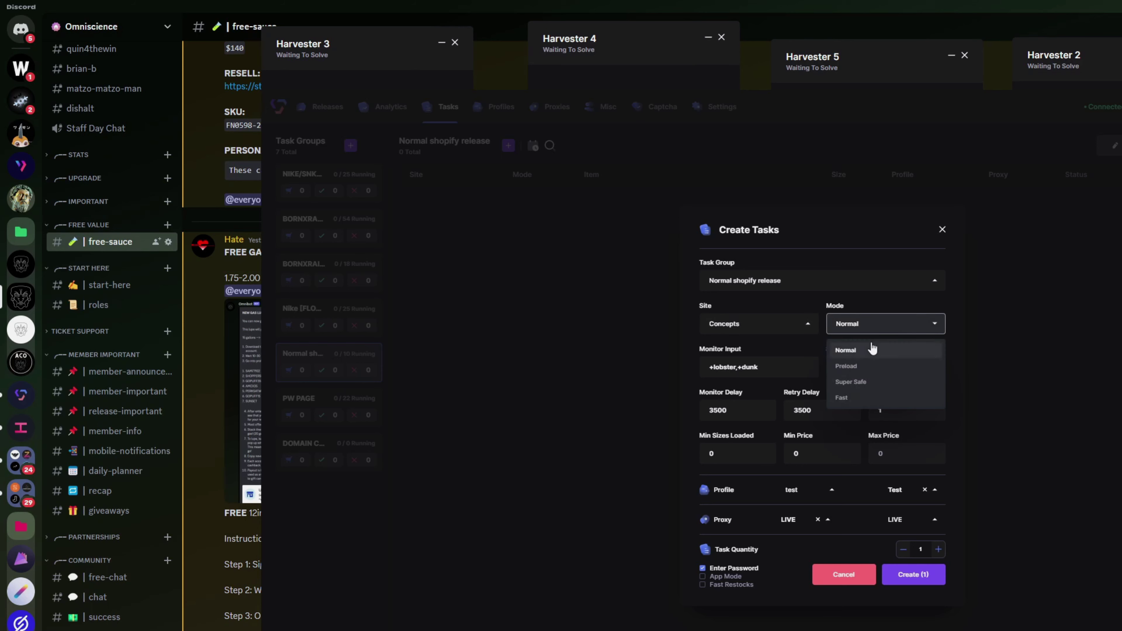
click(845, 366)
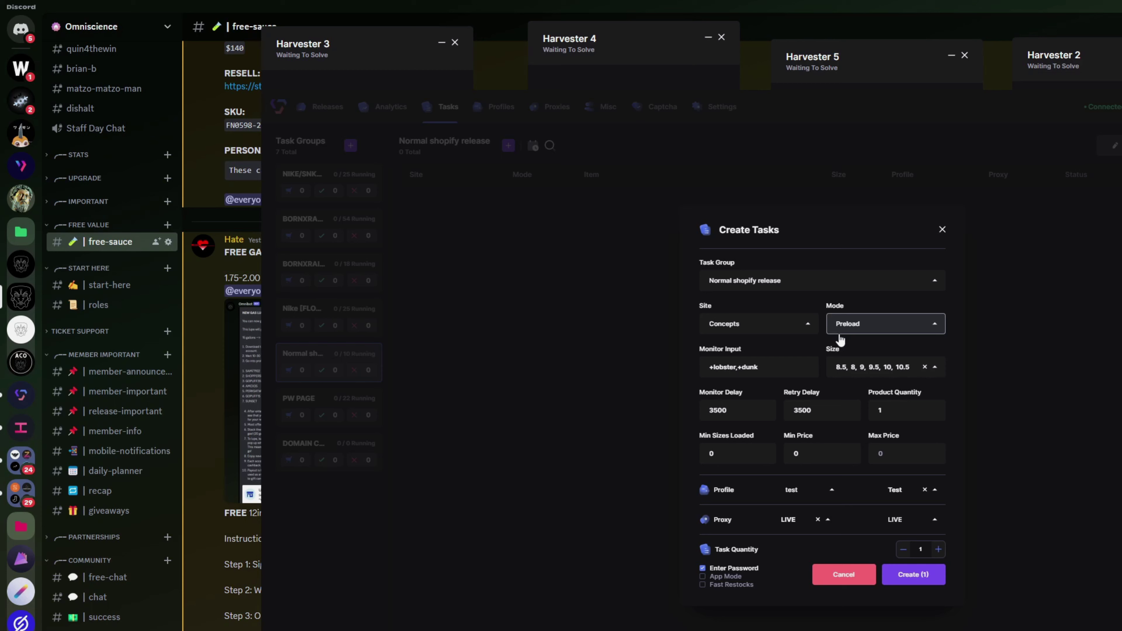
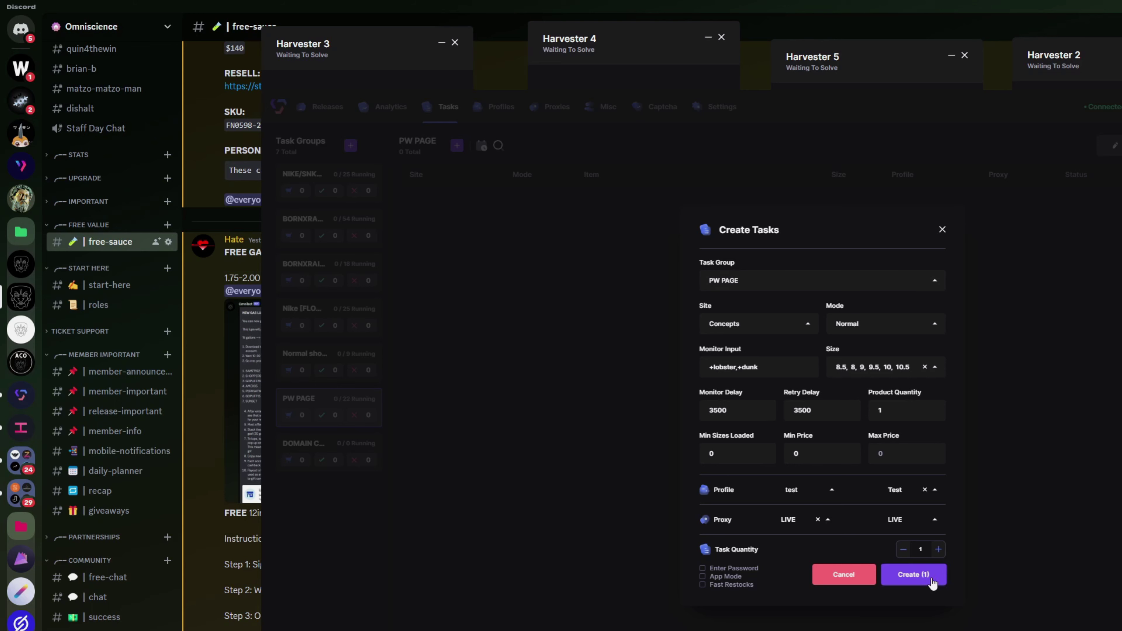
Step: Try to create several Normal mode Concepts tasks for +lobster,+dunk in the PW PAGE group without the password option
click(901, 574)
click(906, 574)
click(905, 574)
click(908, 575)
click(910, 574)
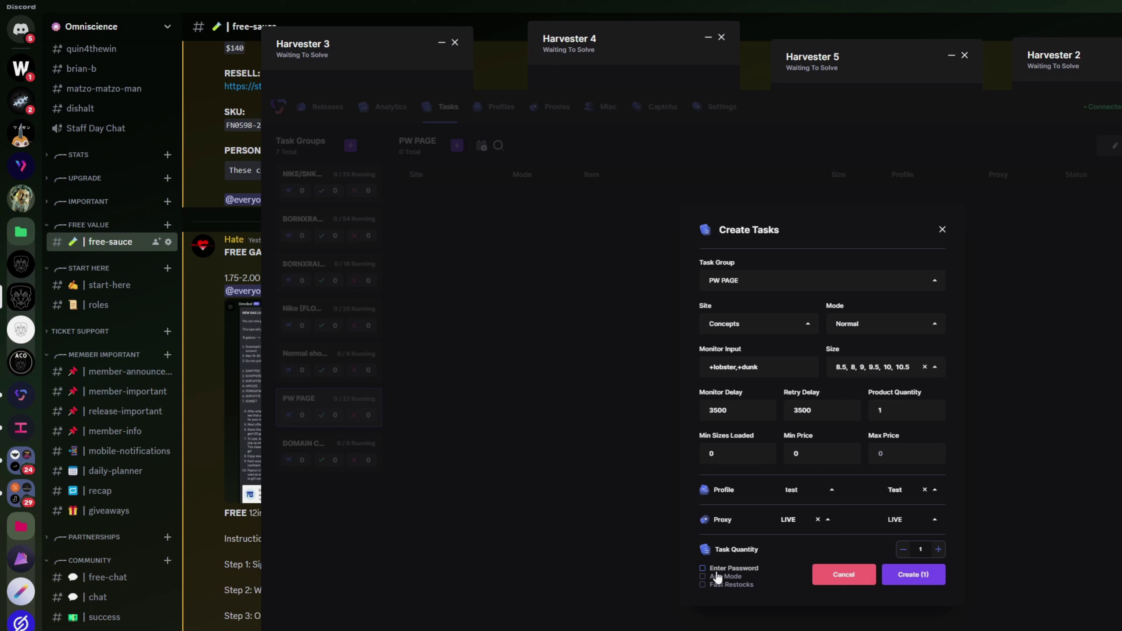
Step: Enable Enter Password and create 13 Normal mode Concepts tasks for +lobster,+dunk in the PW PAGE group, then close the form
click(708, 571)
click(913, 576)
click(913, 578)
click(914, 578)
click(915, 580)
click(915, 580)
click(914, 580)
click(915, 581)
click(915, 581)
double_click(914, 581)
click(915, 582)
click(915, 583)
click(915, 584)
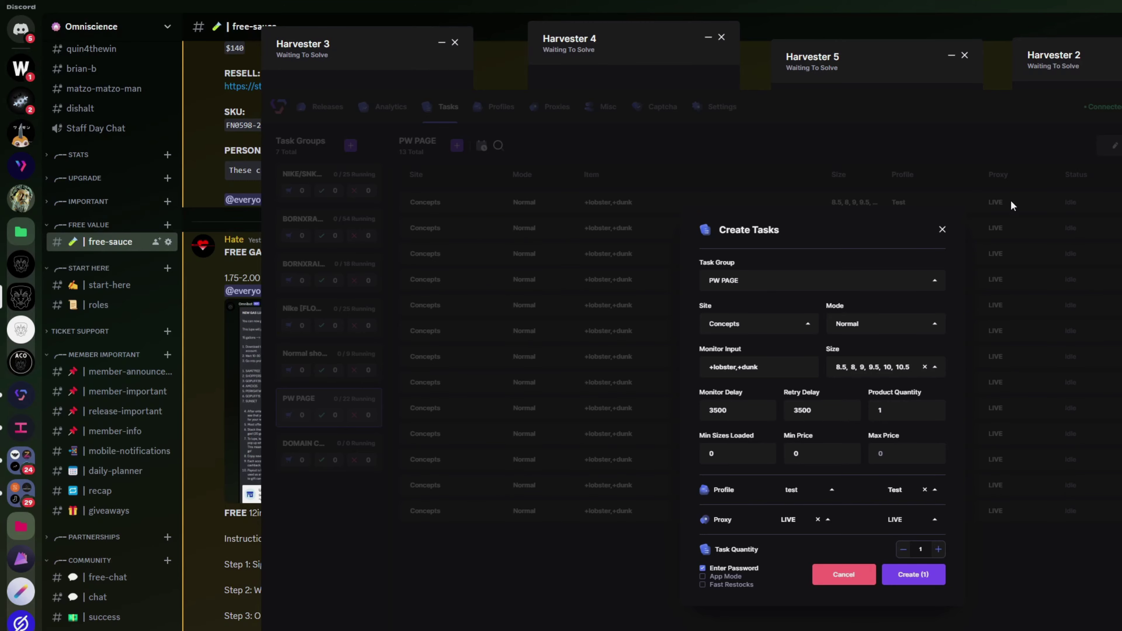
click(942, 230)
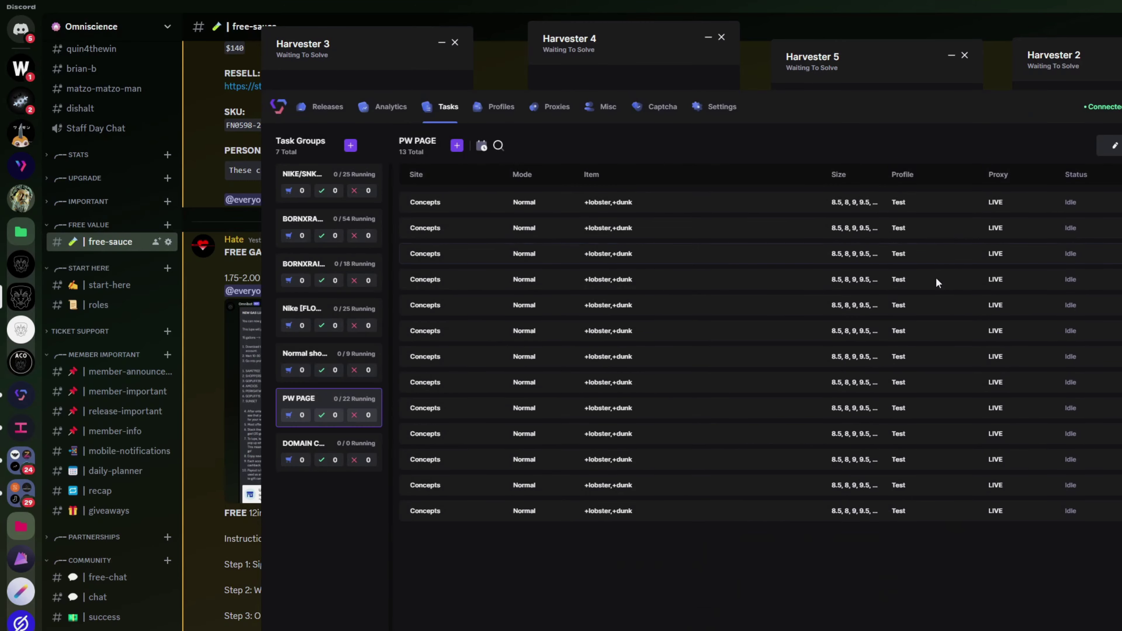
Step: Browse the Discord server's channel list, minimize the bot window and search the installed apps for valor
scroll(99, 480, down, 10)
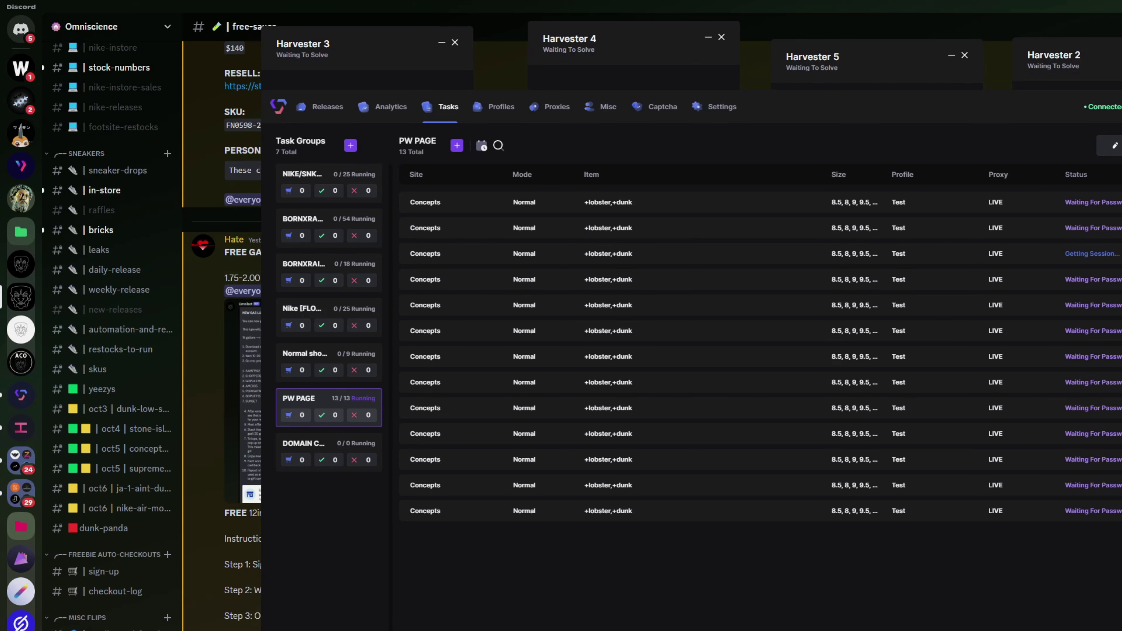
key(super+Down)
key(super)
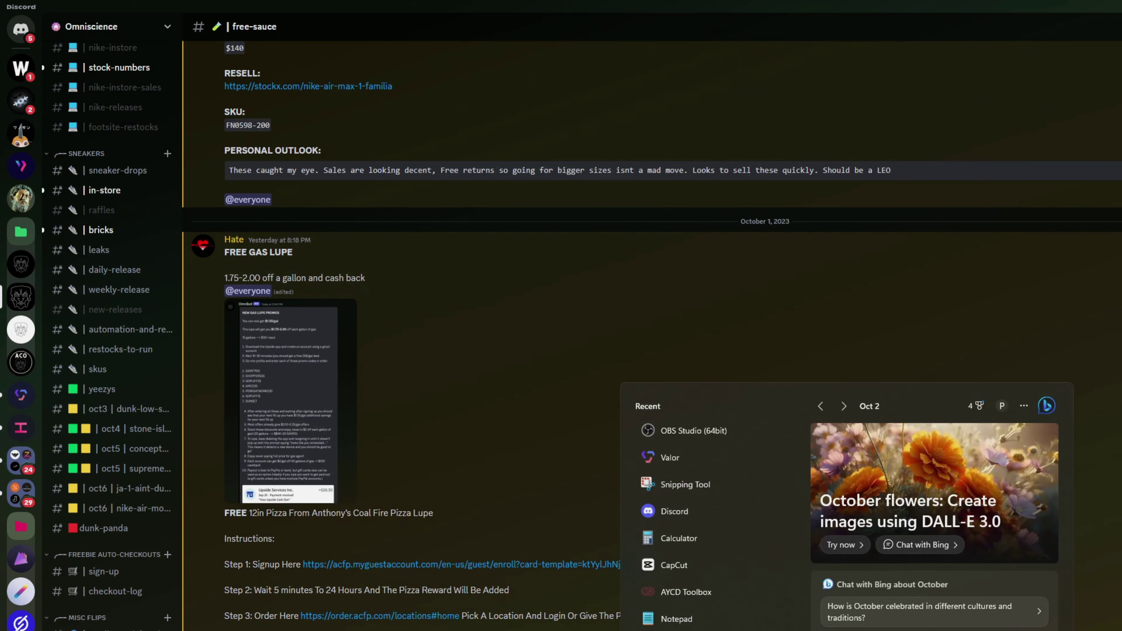
text(valor)
key(Escape)
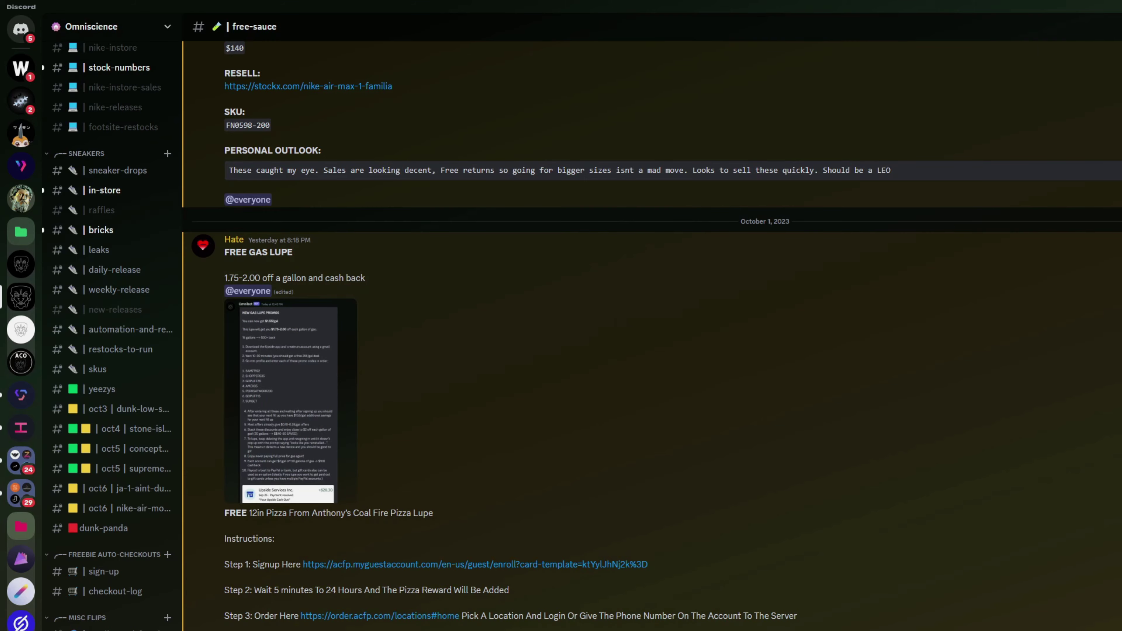
Step: Switch to the Valor bot, select the PW PAGE task group and start all of its tasks
key(alt+Tab)
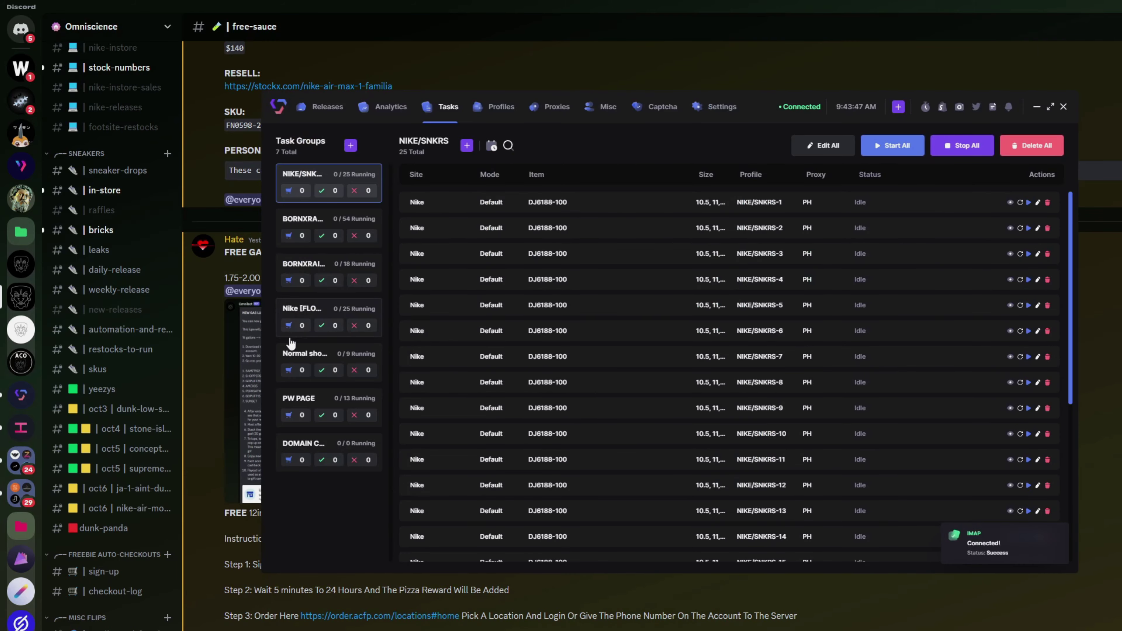
click(326, 451)
click(325, 406)
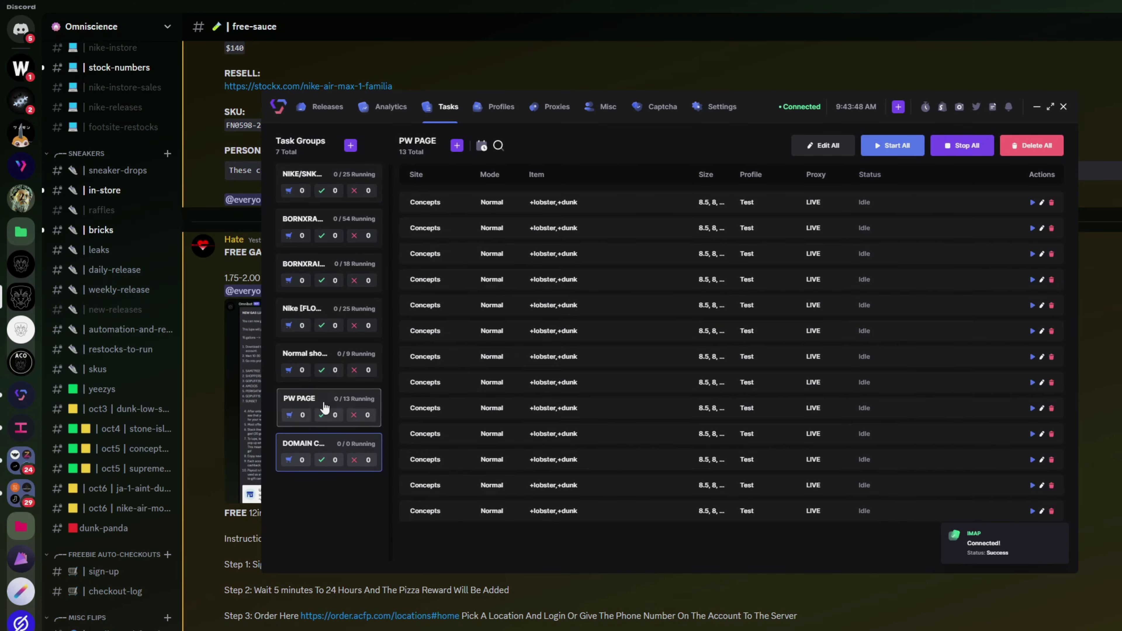
click(941, 155)
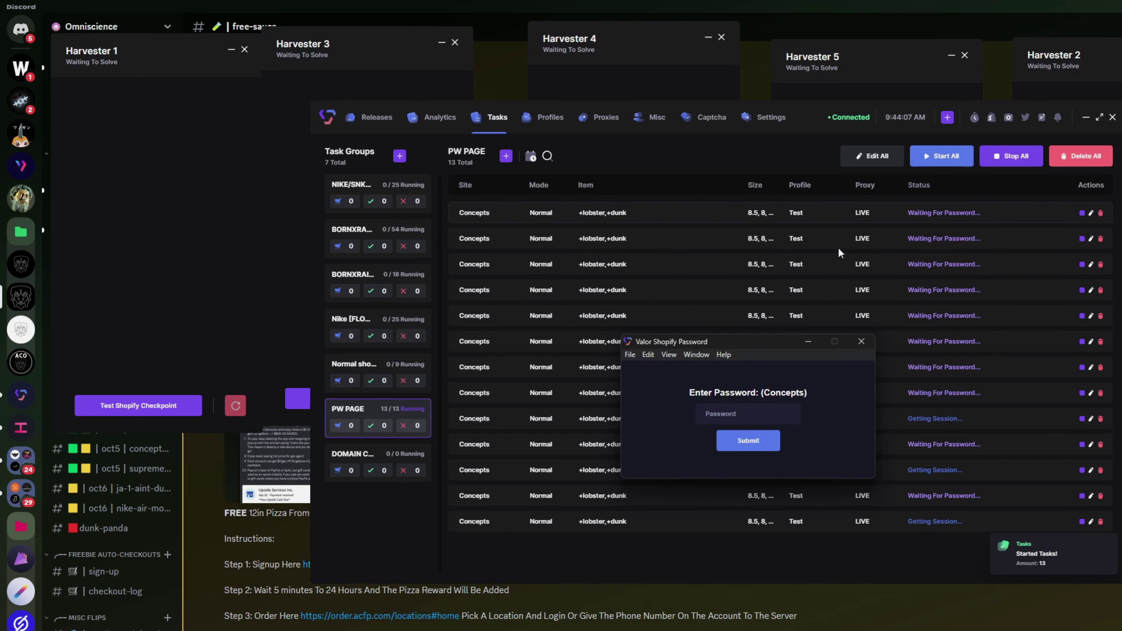
Step: Paste the password into the Concepts Shopify password prompt and stop all PW PAGE tasks
drag(692, 339, 660, 179)
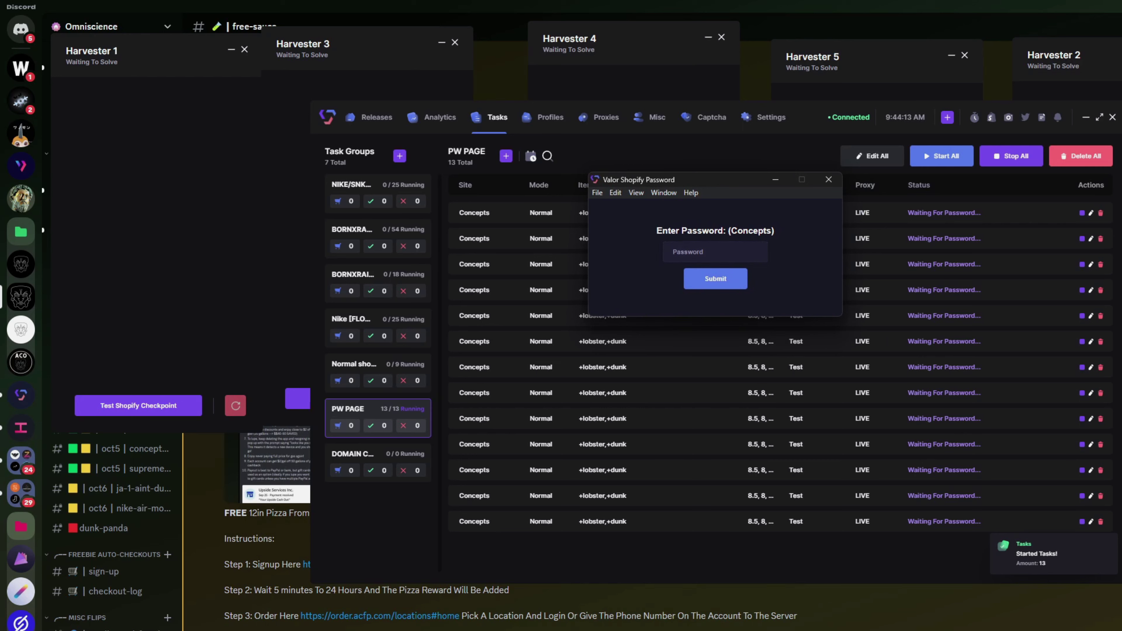
click(712, 260)
key(ctrl+v)
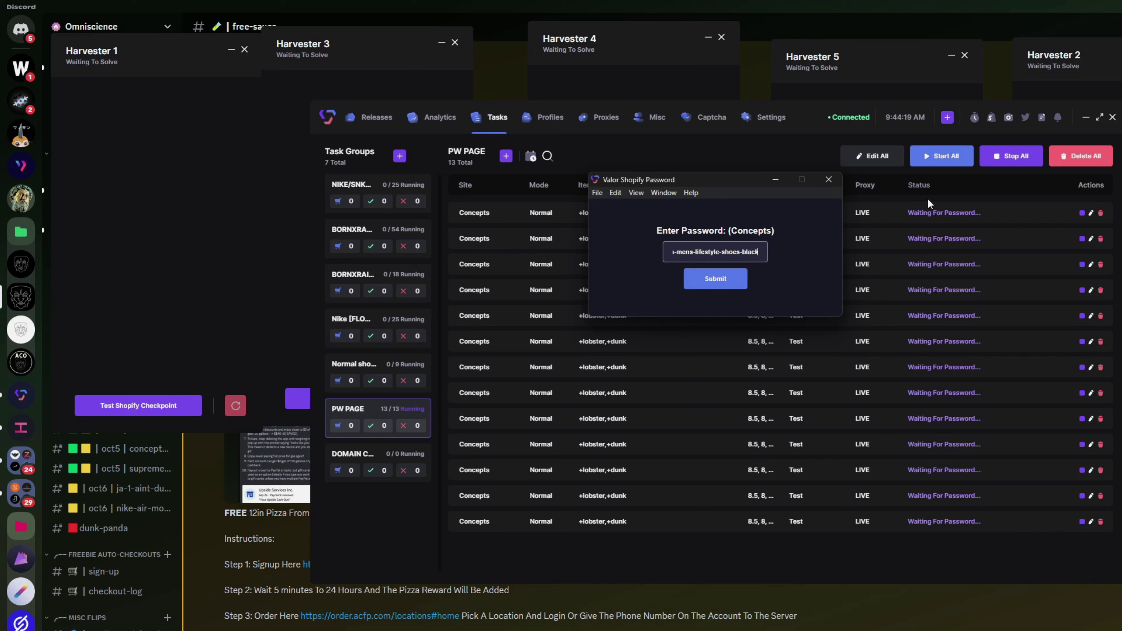
click(1012, 155)
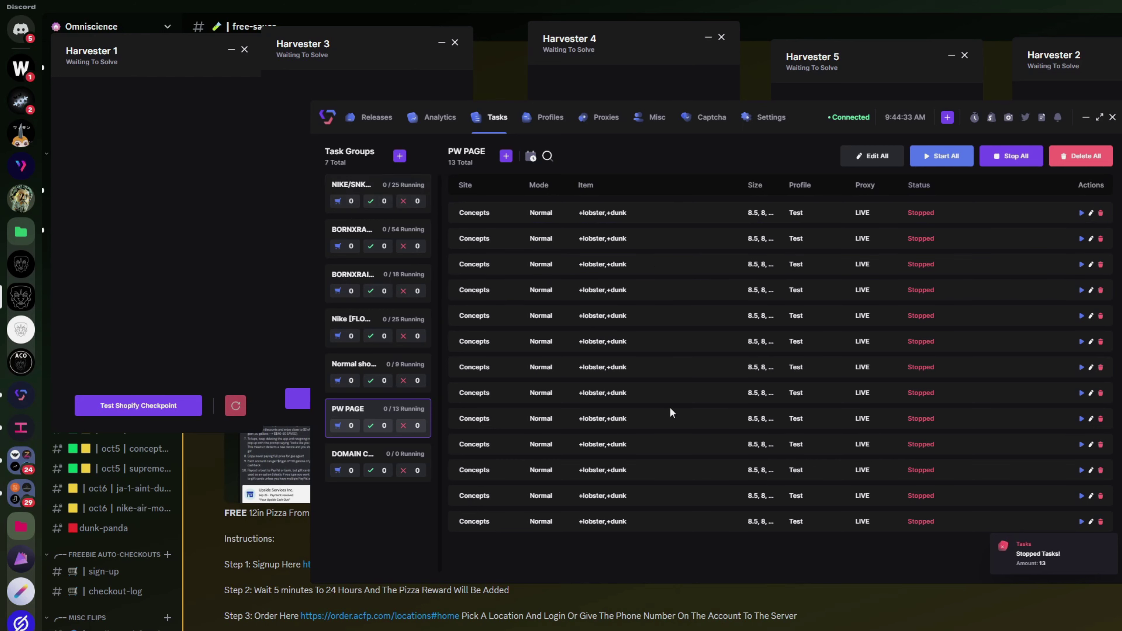
Step: Select individual PW PAGE tasks, look at the actions available for a single task, and stop all tasks
click(644, 320)
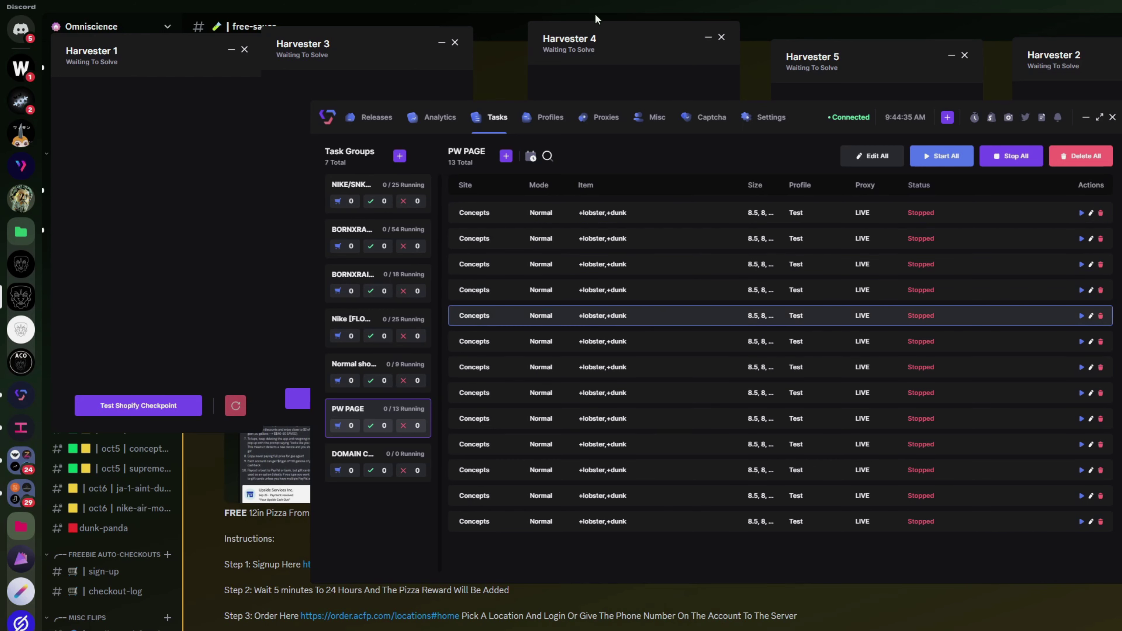
click(663, 214)
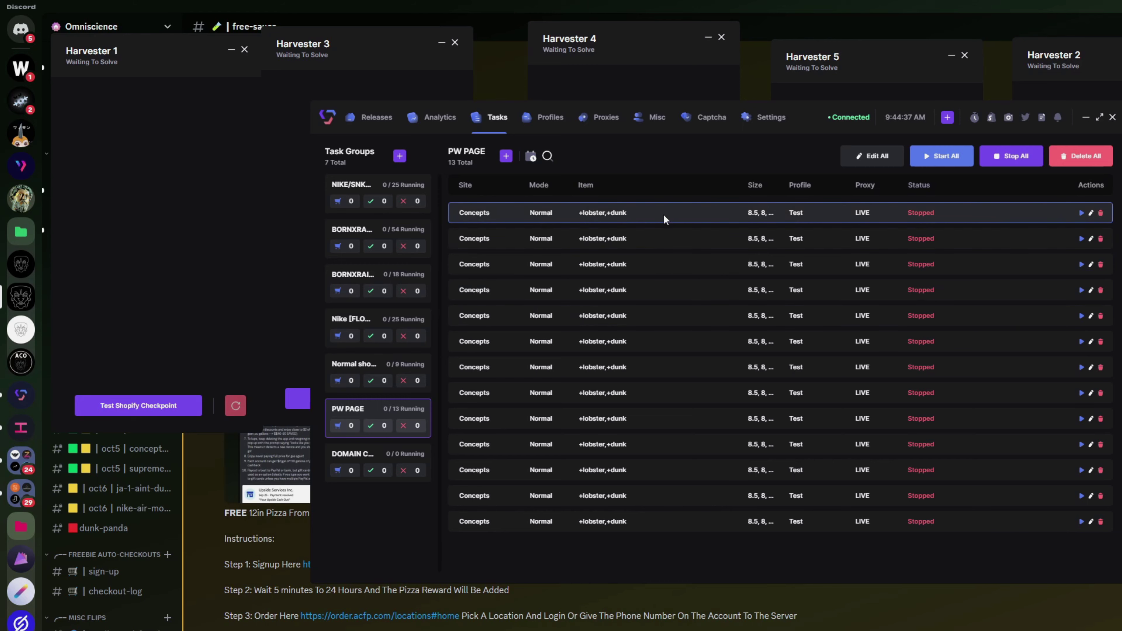
right_click(675, 210)
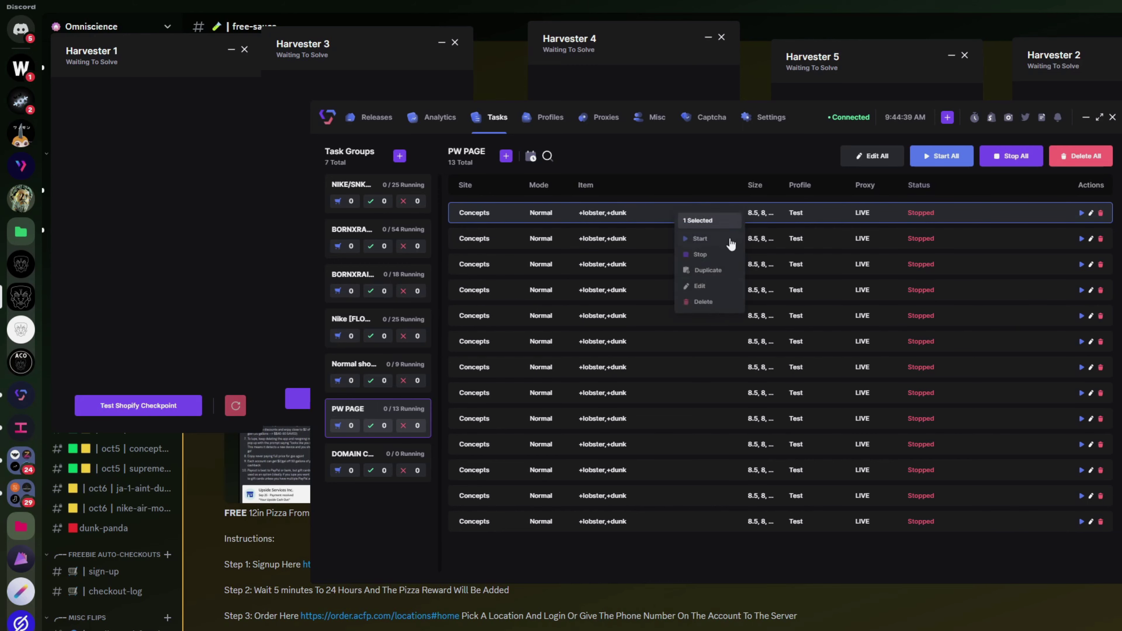
click(574, 420)
ctrl+click(755, 315)
click(1012, 155)
Step: Start a new task in the DOMAIN CHANGE group with site Shopify Placeholder and monitor input +DGLJHSDGD
click(378, 459)
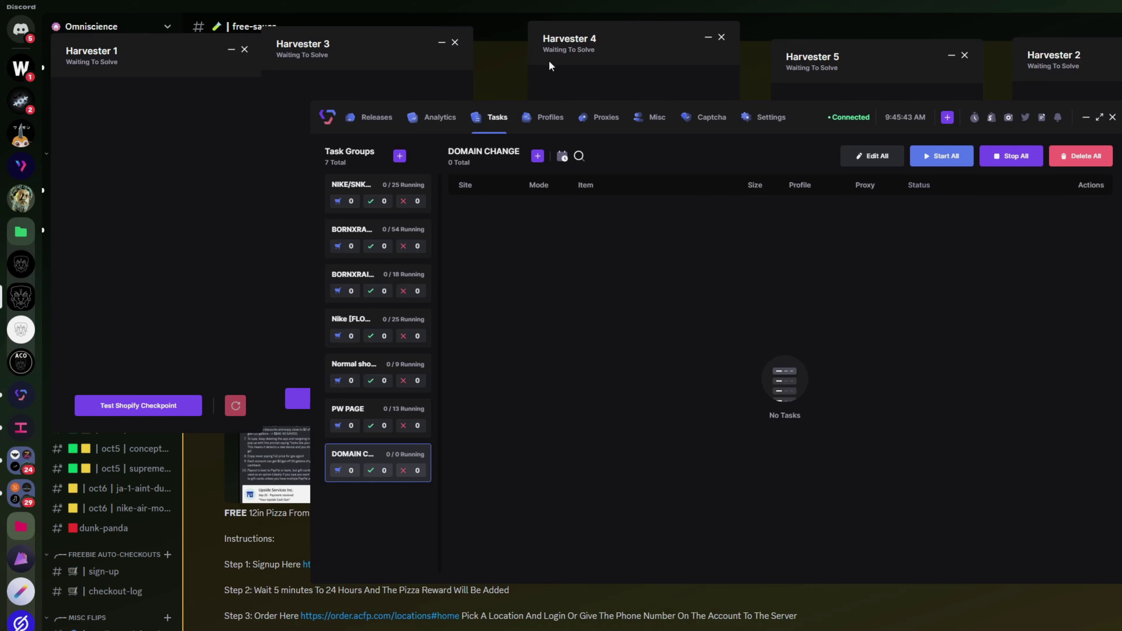
click(538, 157)
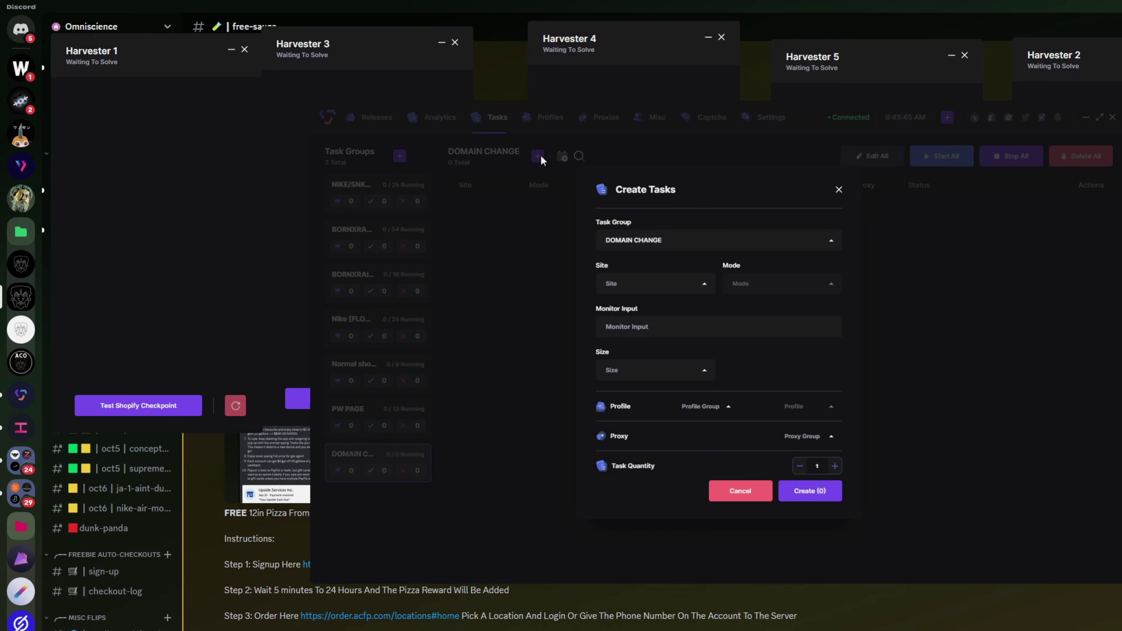
click(657, 283)
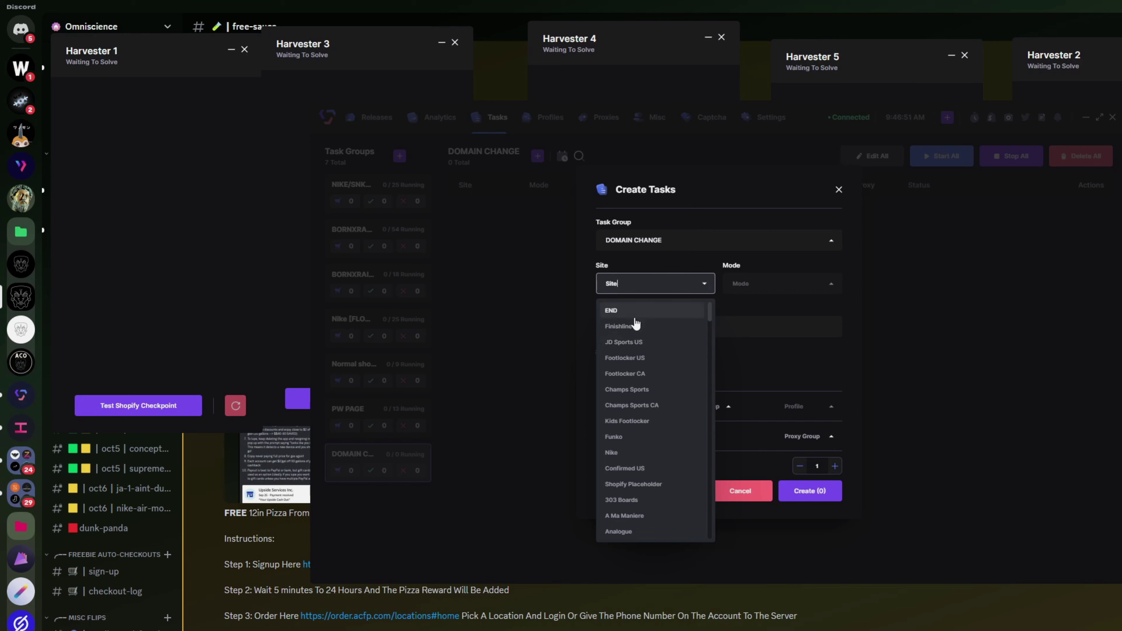
text(shop)
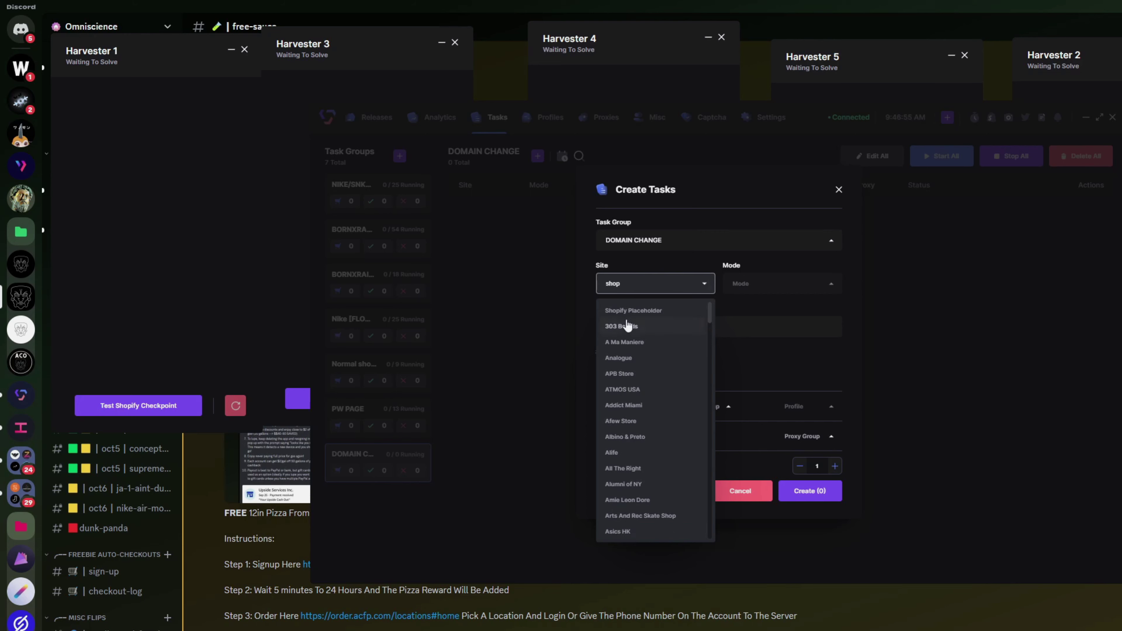
click(636, 310)
click(616, 300)
text(+DGLJHSDGD)
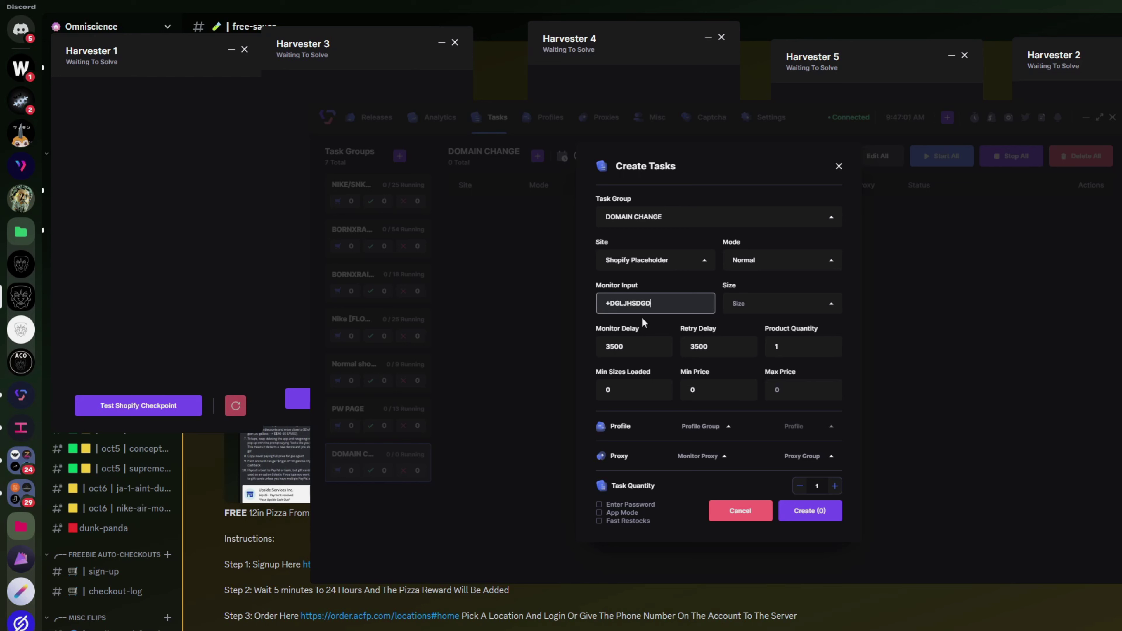
Step: Set the new task's mode to Super Safe and its size to Random
drag(608, 304, 665, 311)
click(665, 309)
click(821, 258)
click(747, 319)
click(777, 303)
click(751, 331)
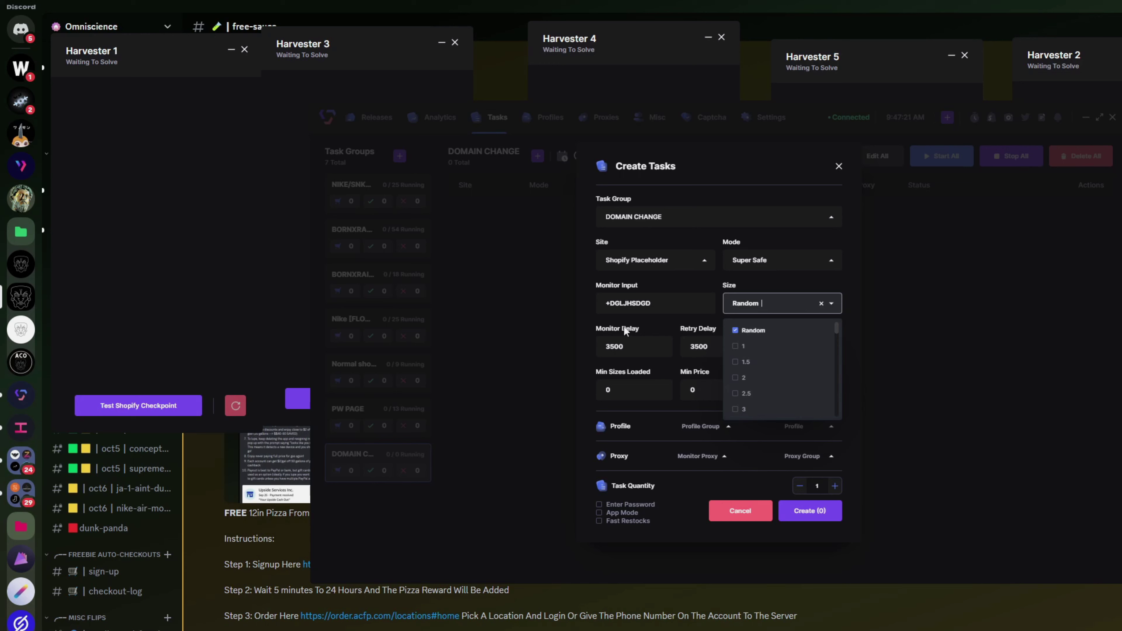
click(593, 319)
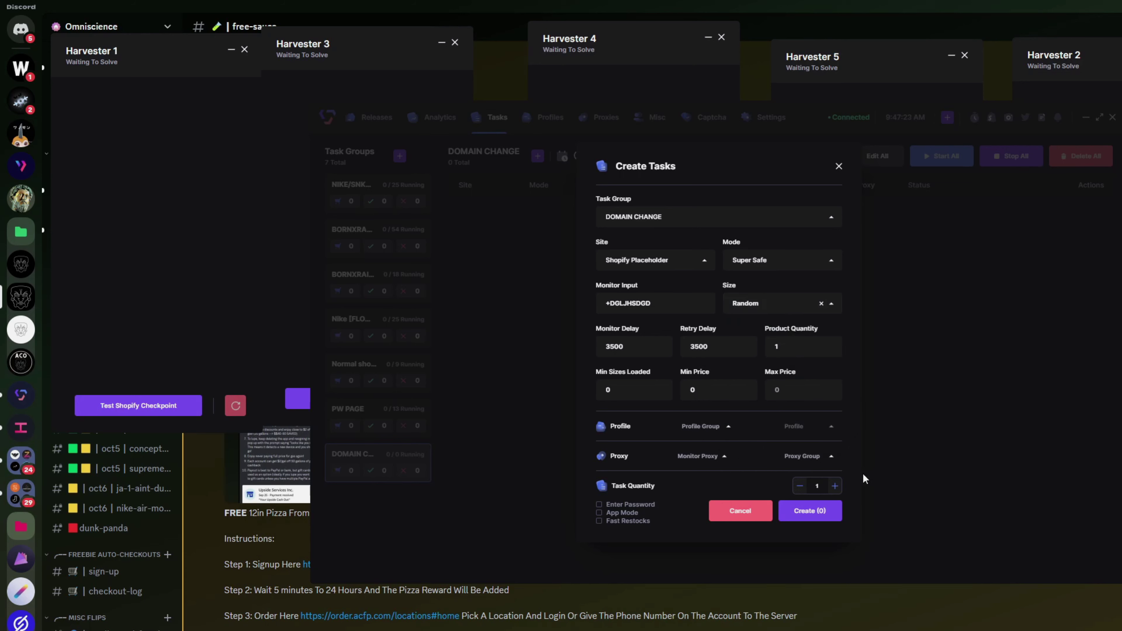
Step: Assign profile Test from the test profile group and use LIVE for both the monitor proxy and the proxy group
click(682, 427)
click(689, 451)
click(796, 426)
click(703, 428)
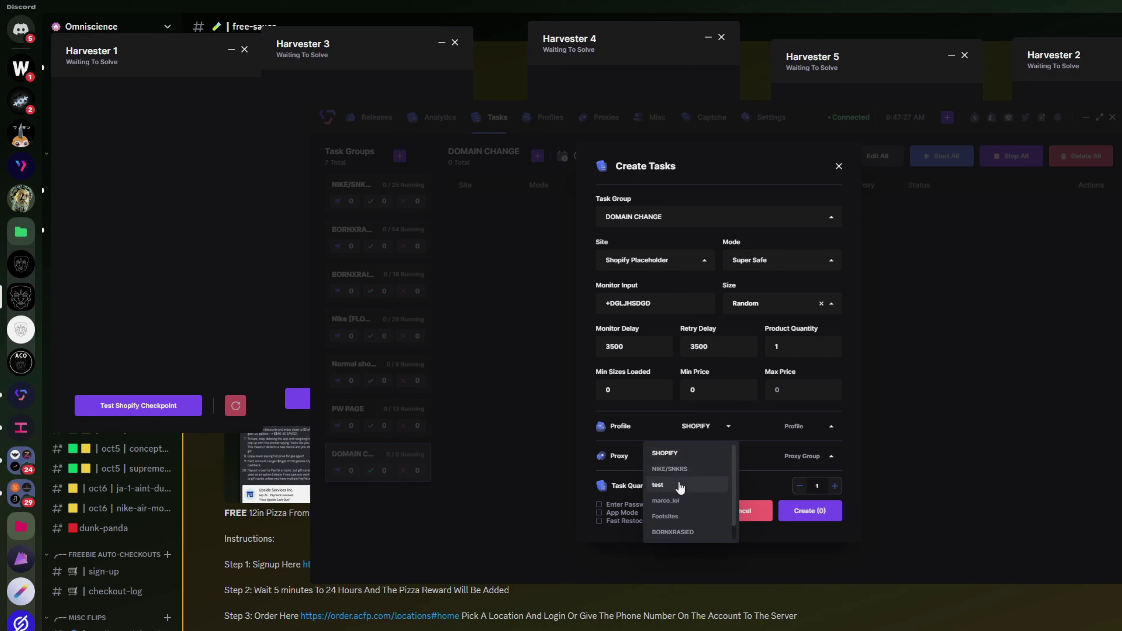
click(680, 484)
click(789, 426)
click(774, 468)
click(700, 455)
click(689, 483)
click(802, 462)
click(791, 501)
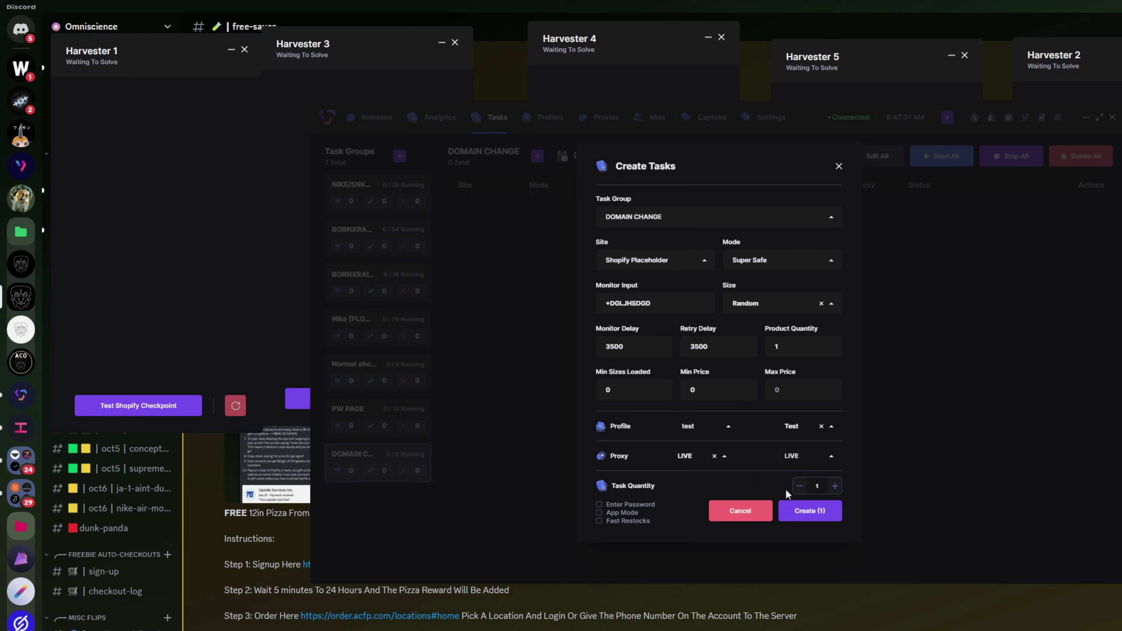
Step: Create 15 Super Safe Shopify Placeholder tasks in the DOMAIN CHANGE group and close the form
click(800, 513)
click(800, 513)
click(801, 514)
click(801, 515)
click(802, 518)
click(802, 519)
click(802, 520)
click(740, 510)
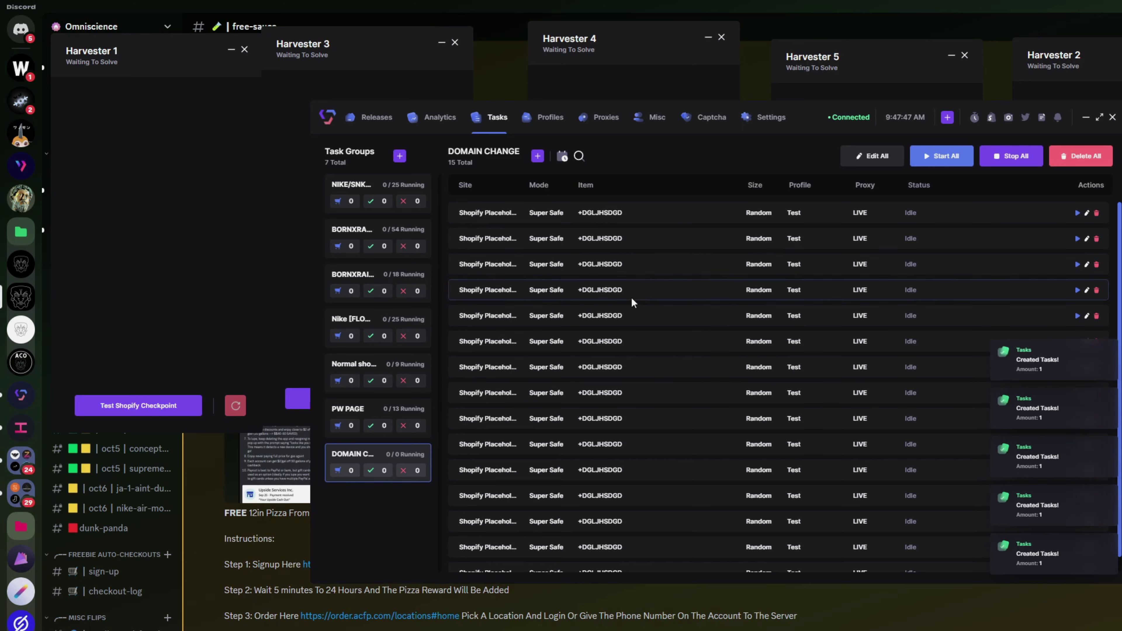
Step: Switch to Discord's release-important channel and get the ontheturf.shop product link for the Born x Raised Nike SB Dunk
drag(807, 117, 793, 118)
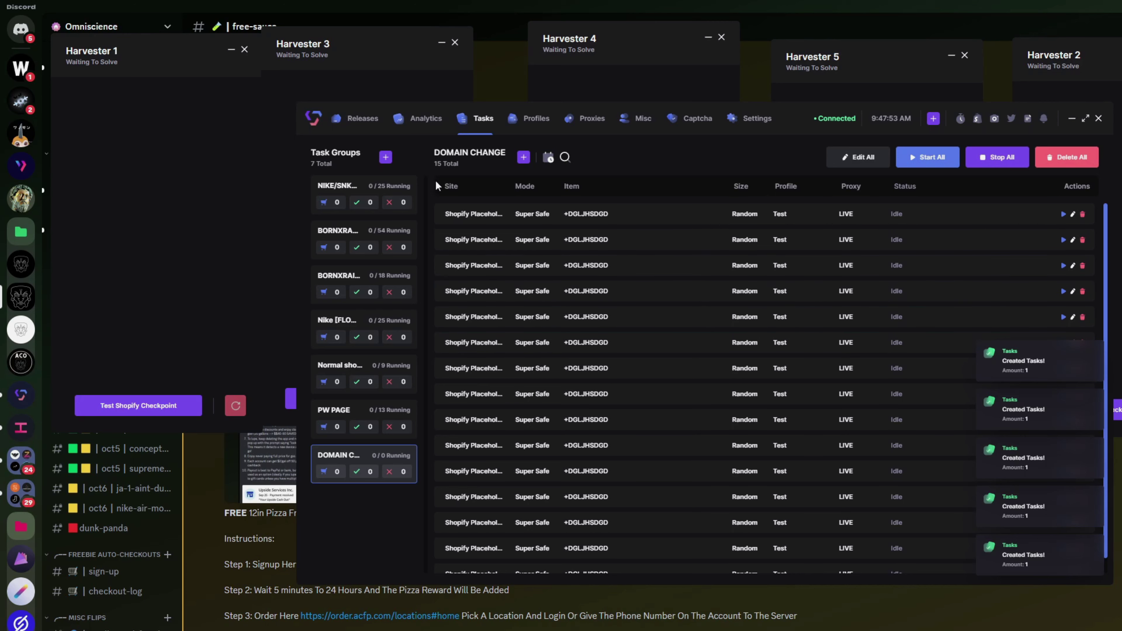
drag(783, 114, 842, 135)
click(118, 587)
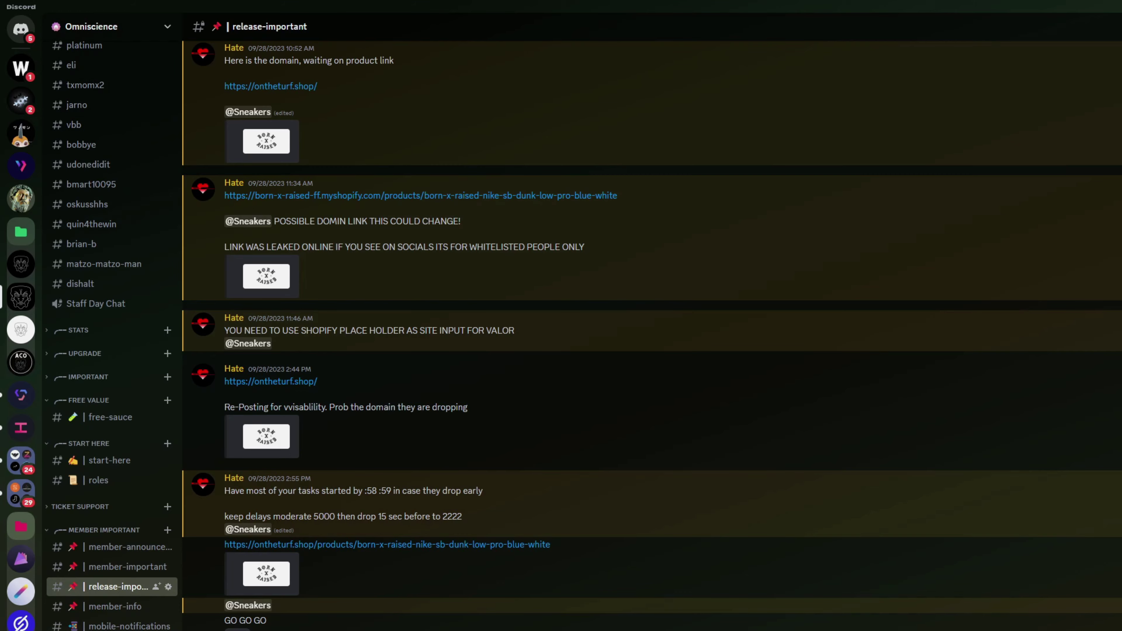
key(alt+Tab)
scroll(292, 582, up, 1)
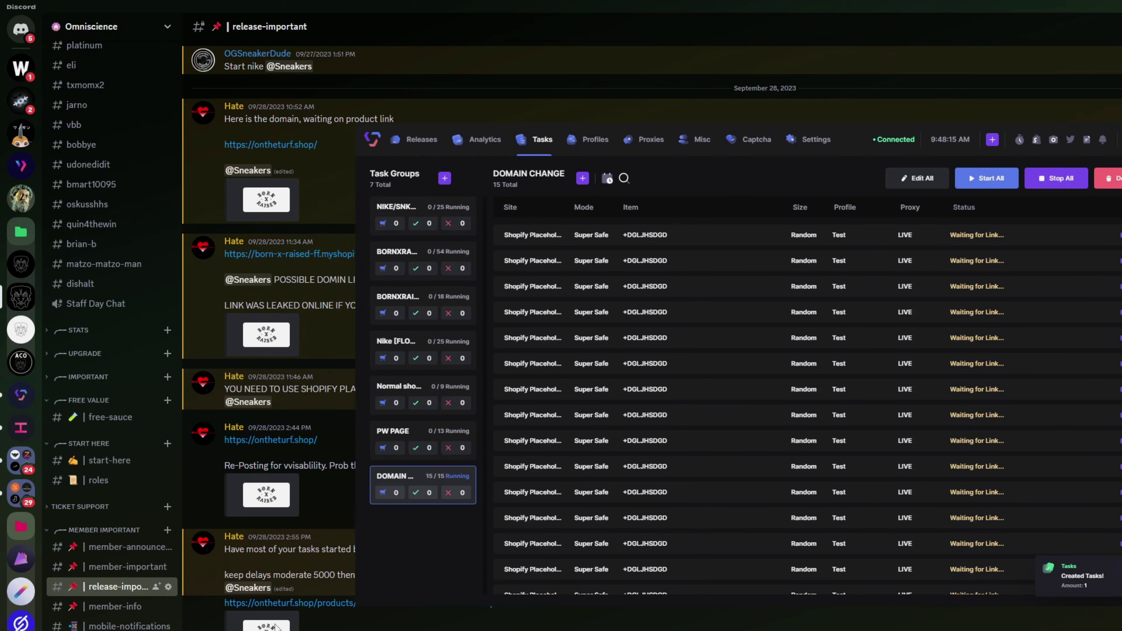
click(183, 589)
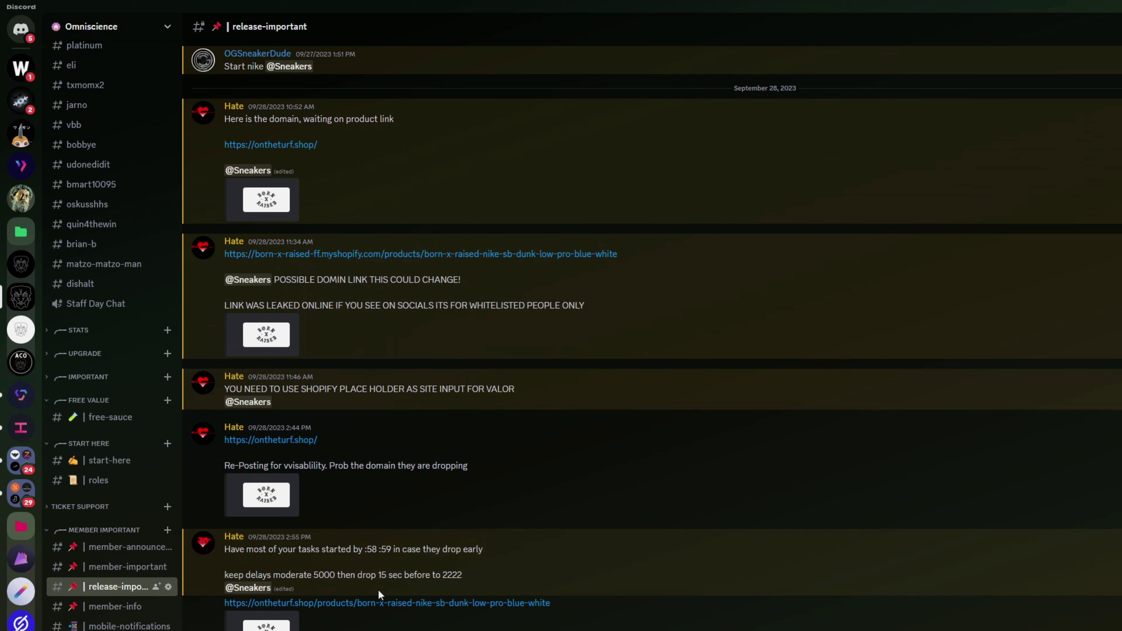
right_click(365, 606)
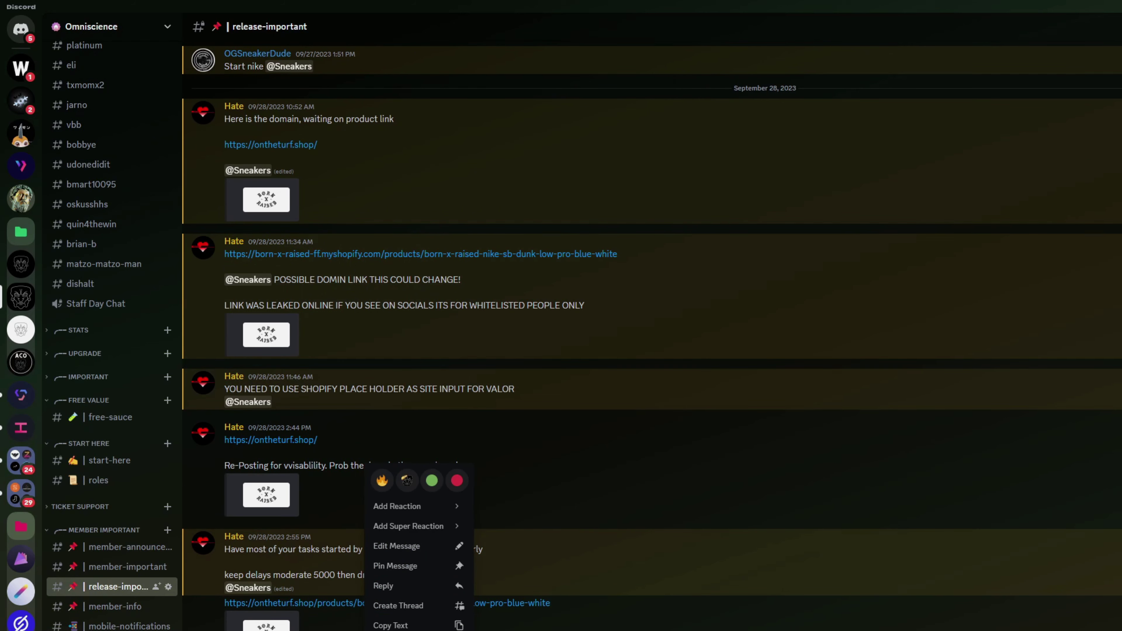
key(Escape)
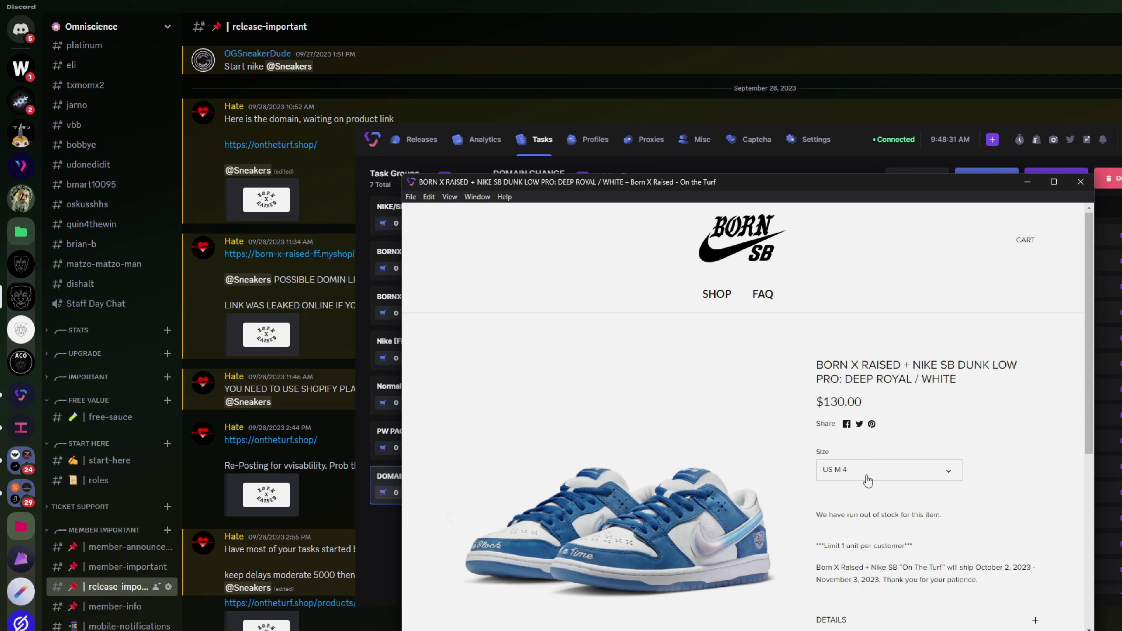
Step: Choose size US M 9.5 on the Born X Raised Nike SB Dunk Low product page and review its price and details
click(866, 472)
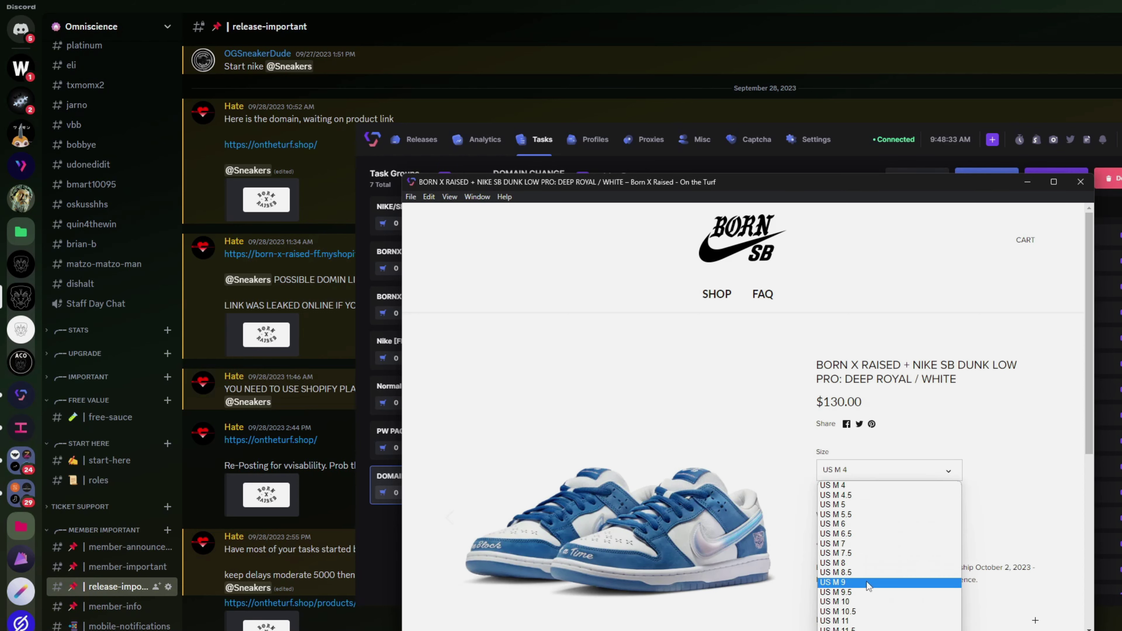
click(857, 594)
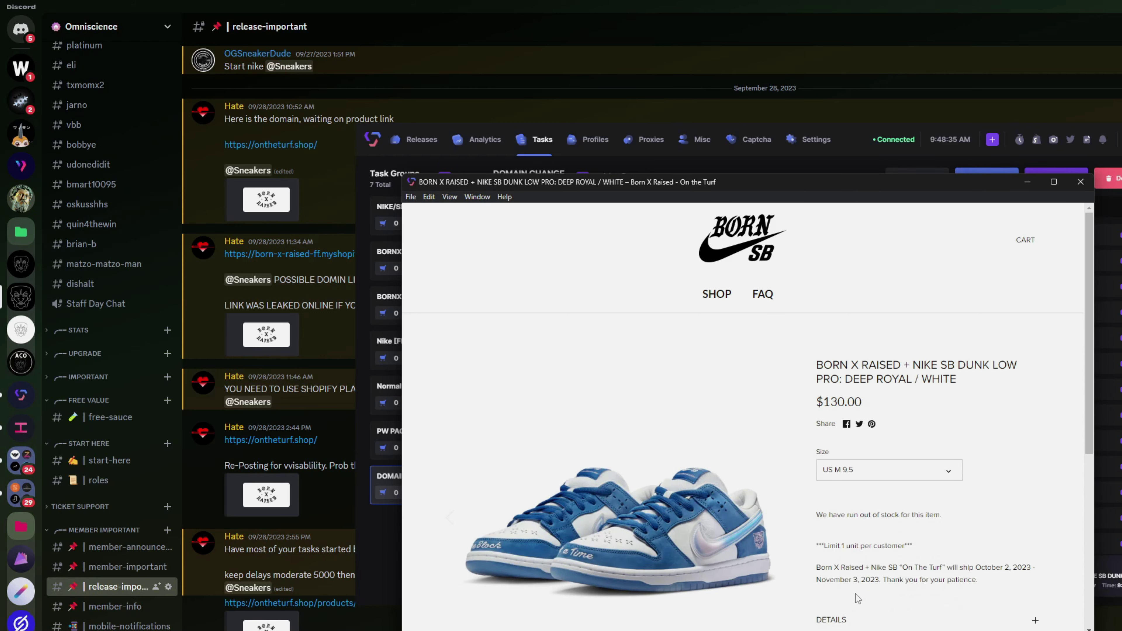
scroll(868, 552, down, 5)
scroll(871, 545, up, 5)
drag(845, 397, 985, 399)
click(854, 397)
drag(810, 400, 954, 395)
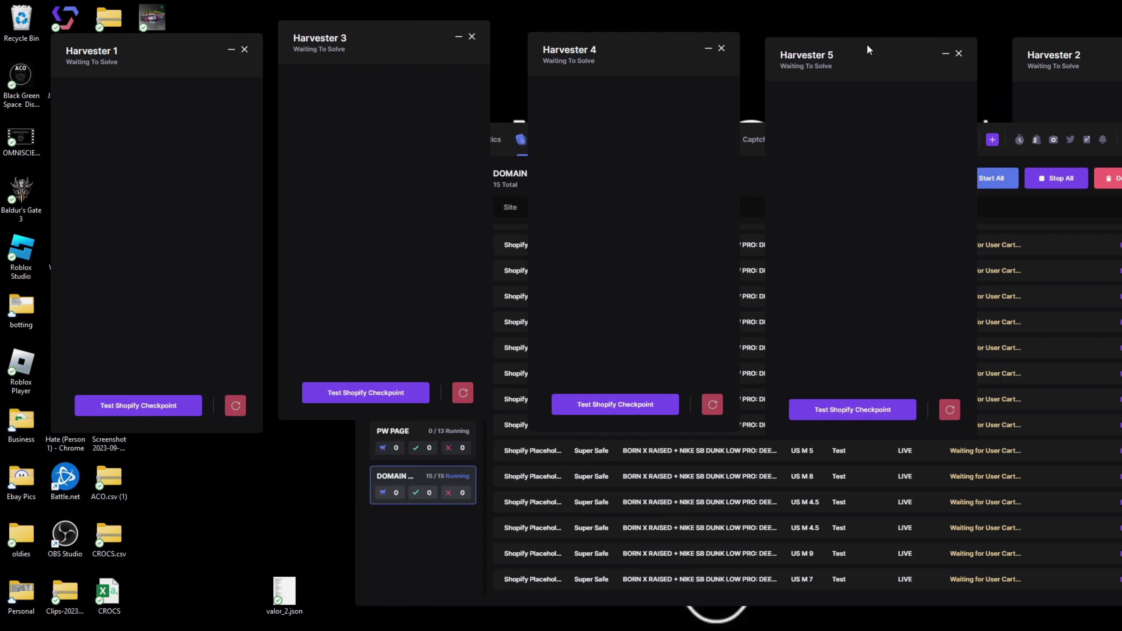
click(985, 546)
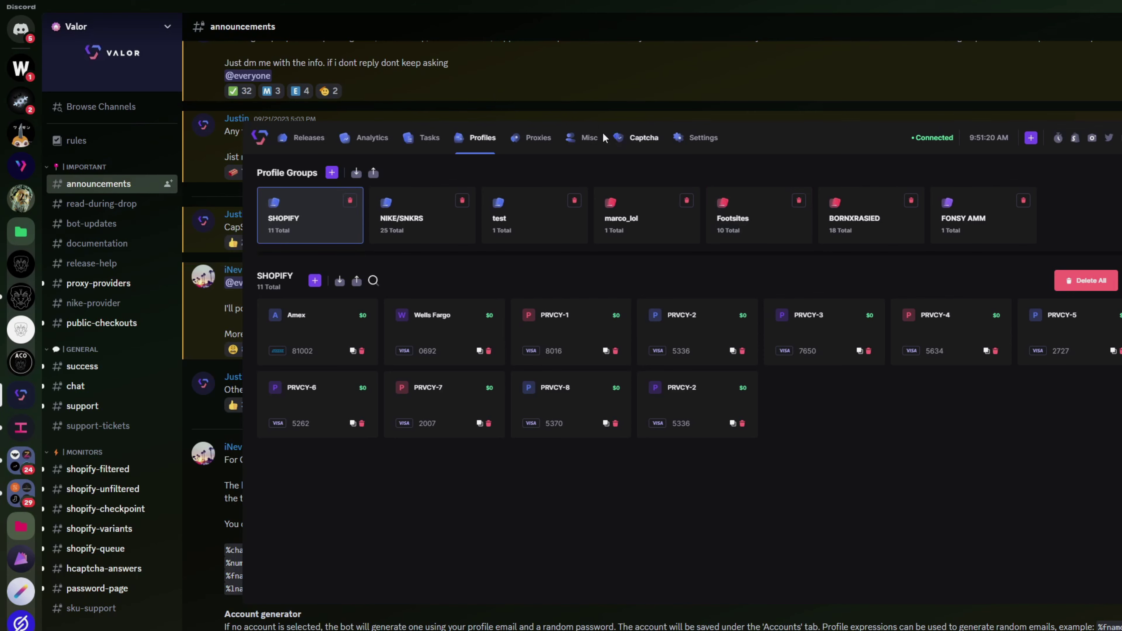
Step: Review the saved store accounts for NIKE/SNKRS and the matching NIKE/SNKRS profile group
click(589, 139)
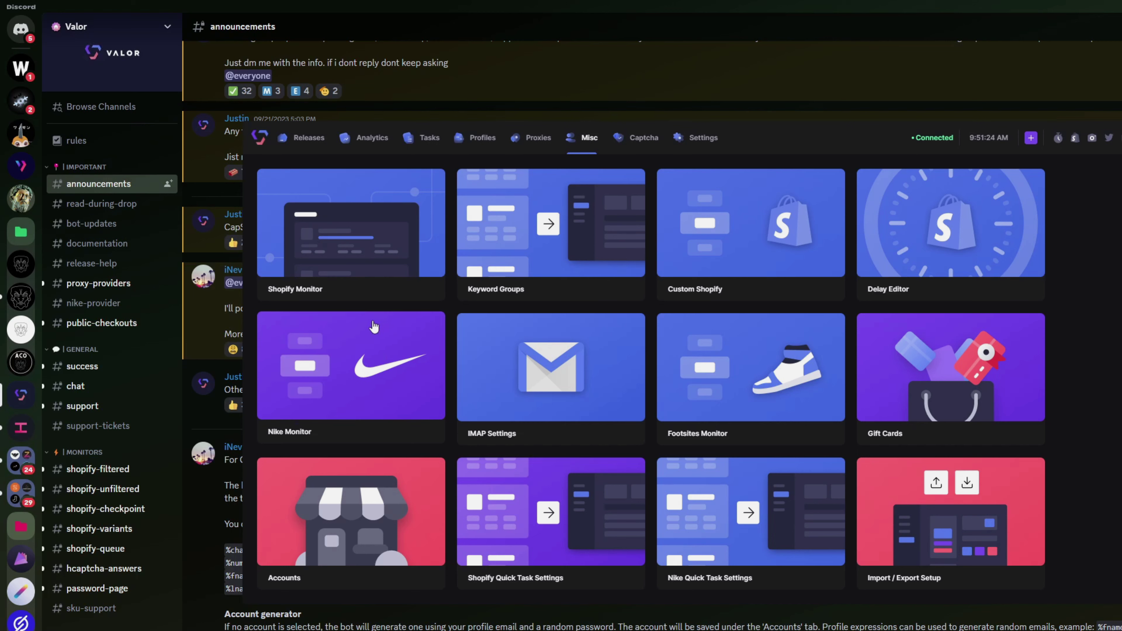
click(312, 501)
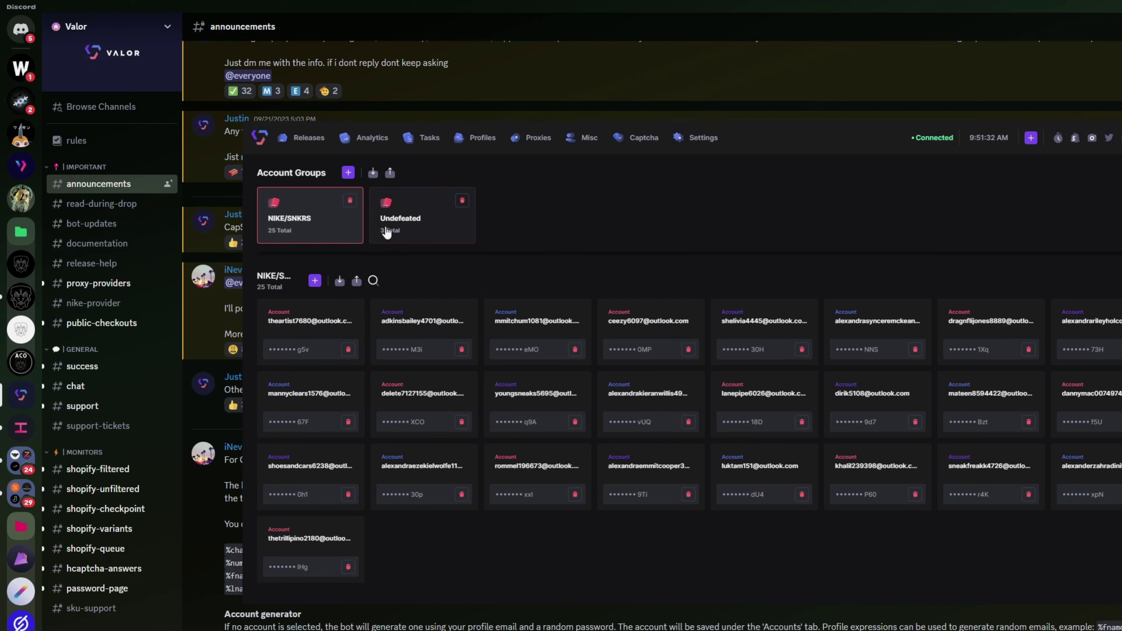
click(494, 144)
click(422, 215)
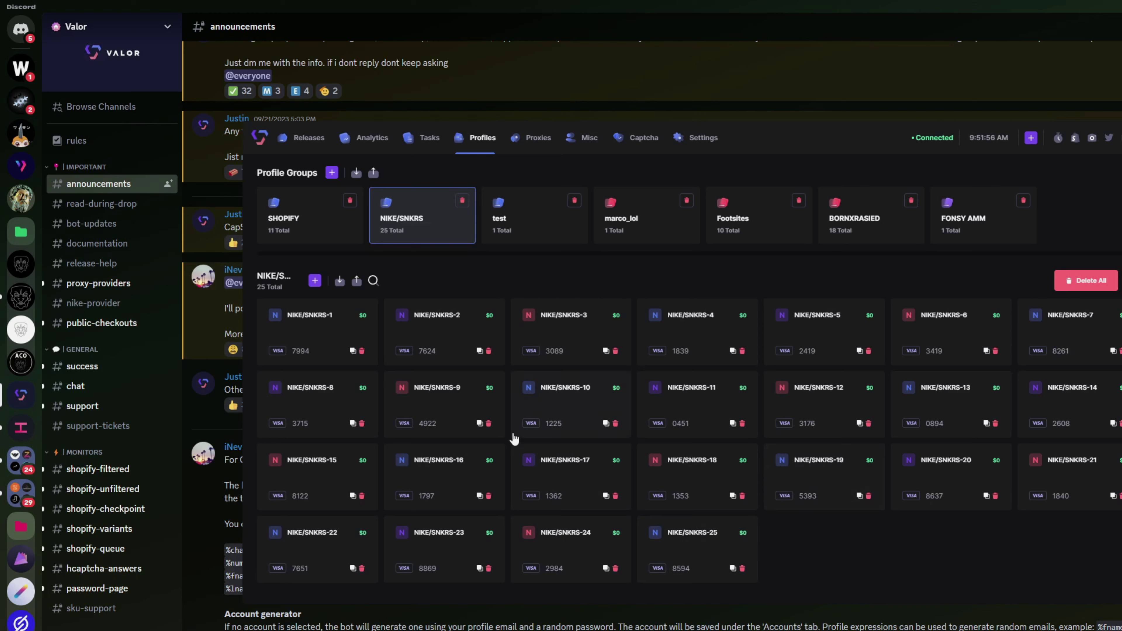
Step: Create a new task group named NIKE
click(429, 138)
click(332, 176)
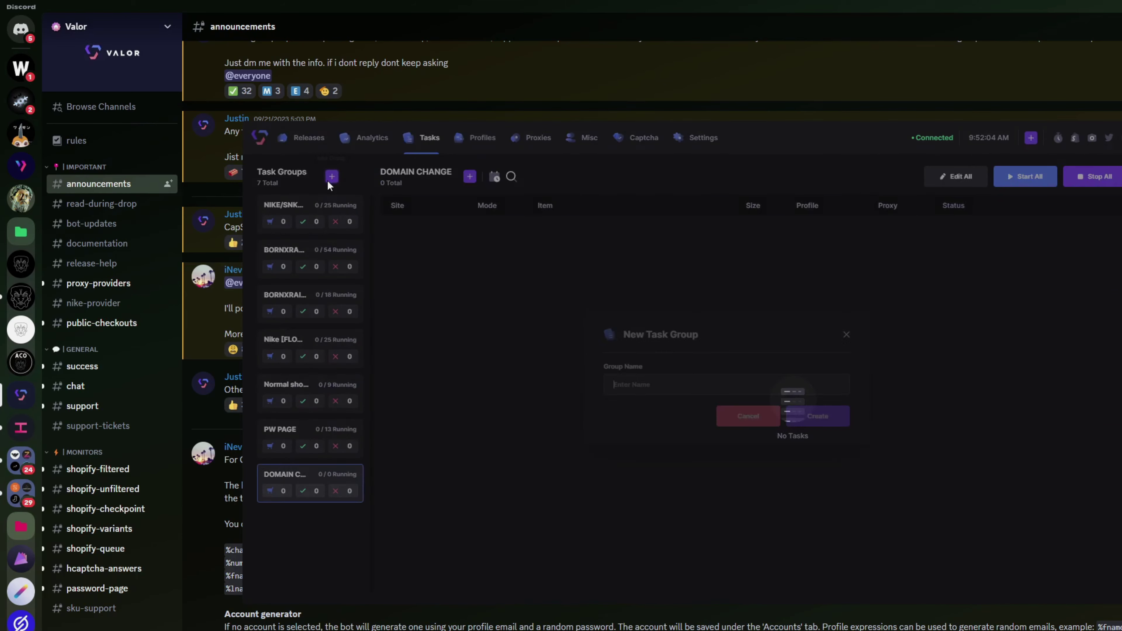
click(671, 368)
text(NIKE)
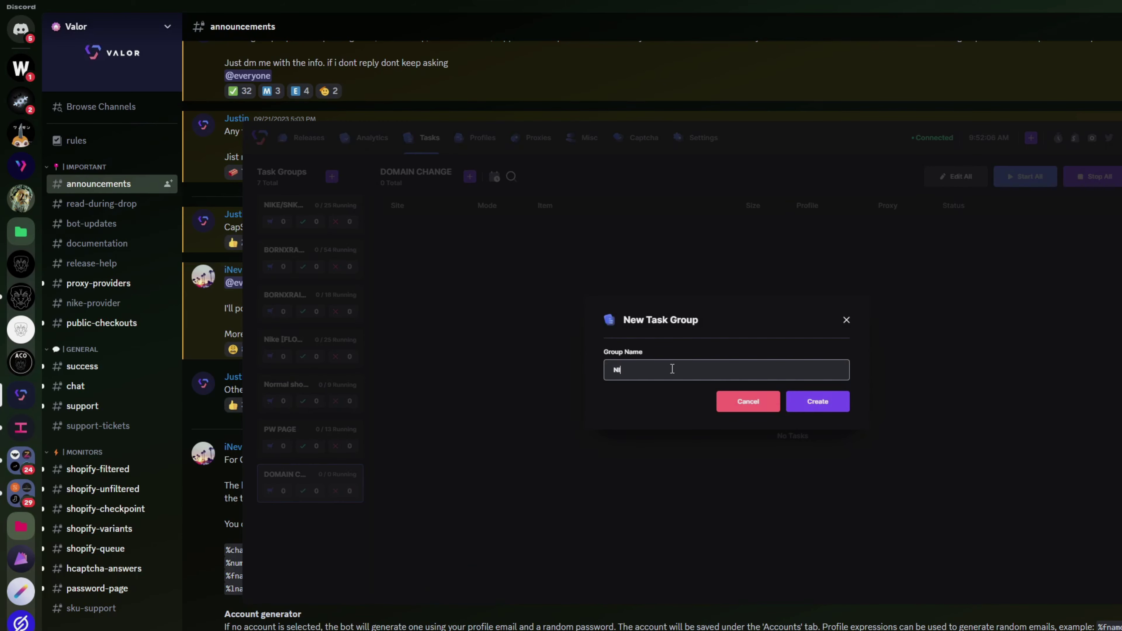
click(808, 401)
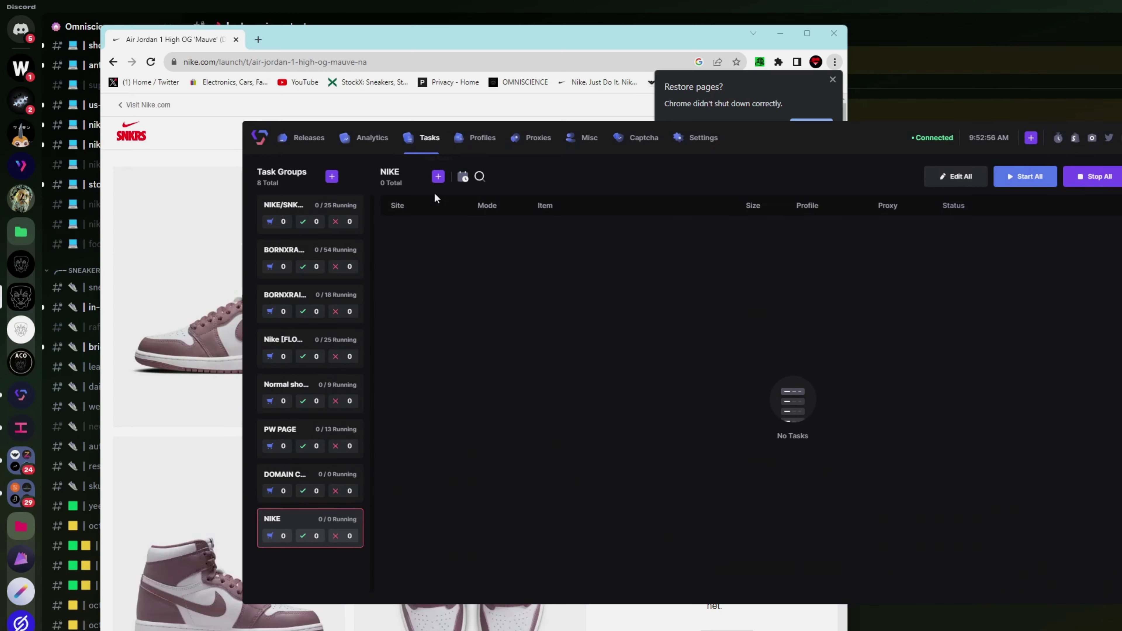
Step: Start new tasks in the NIKE group for the Nike site in Default mode with monitor input DZ5485-105
click(438, 176)
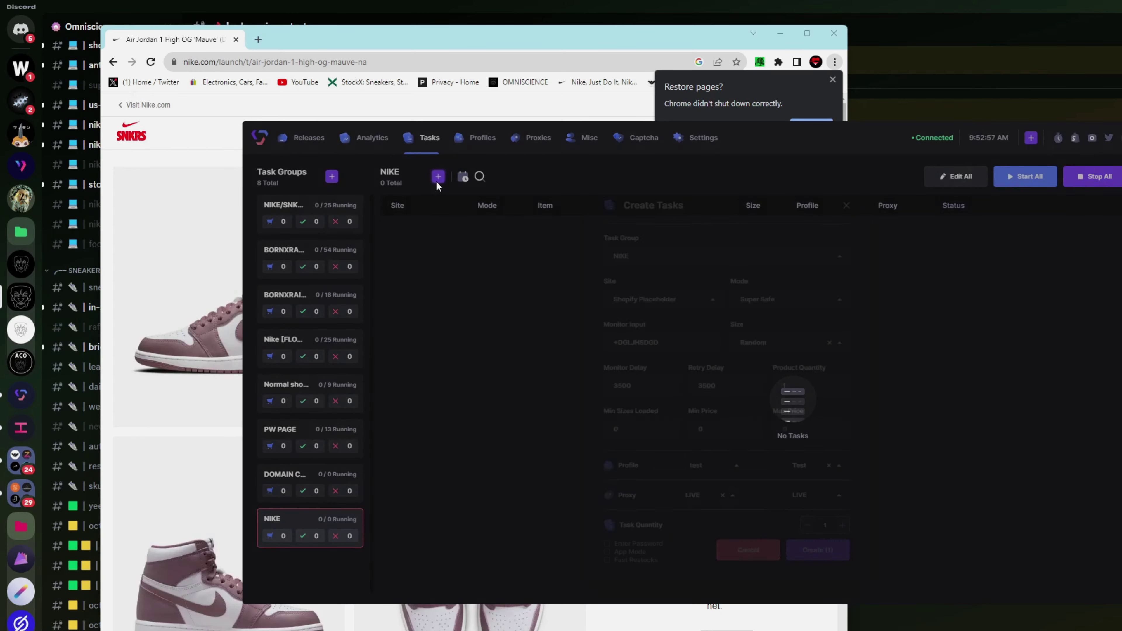
click(625, 325)
text(+DGLJHSDGD)
click(662, 281)
click(663, 305)
click(663, 330)
text(DZ5485-105)
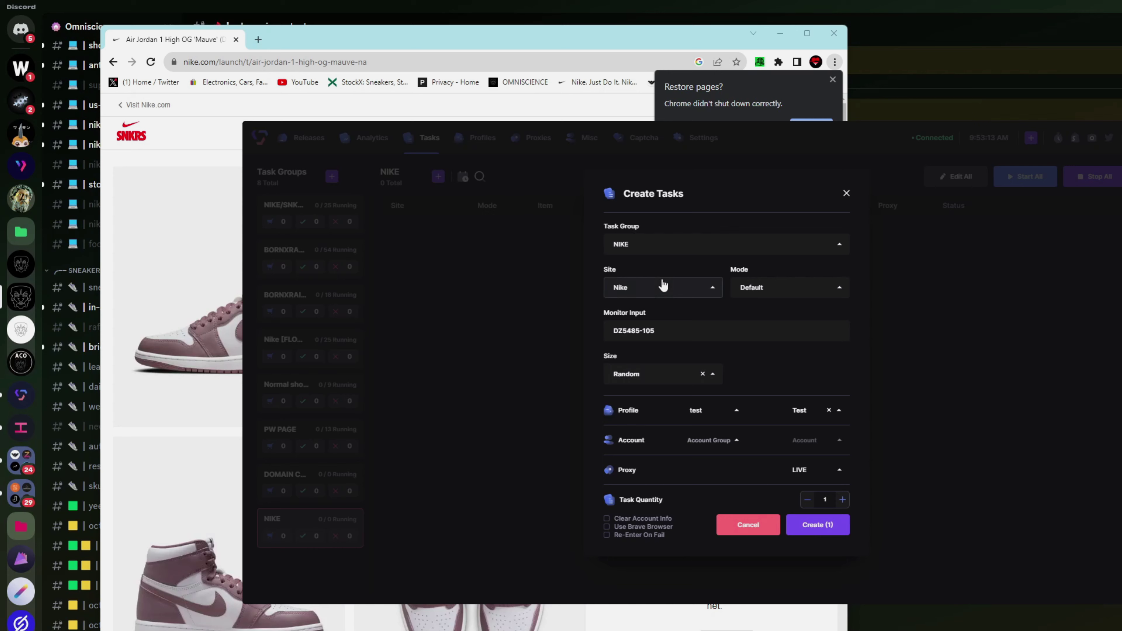
click(769, 290)
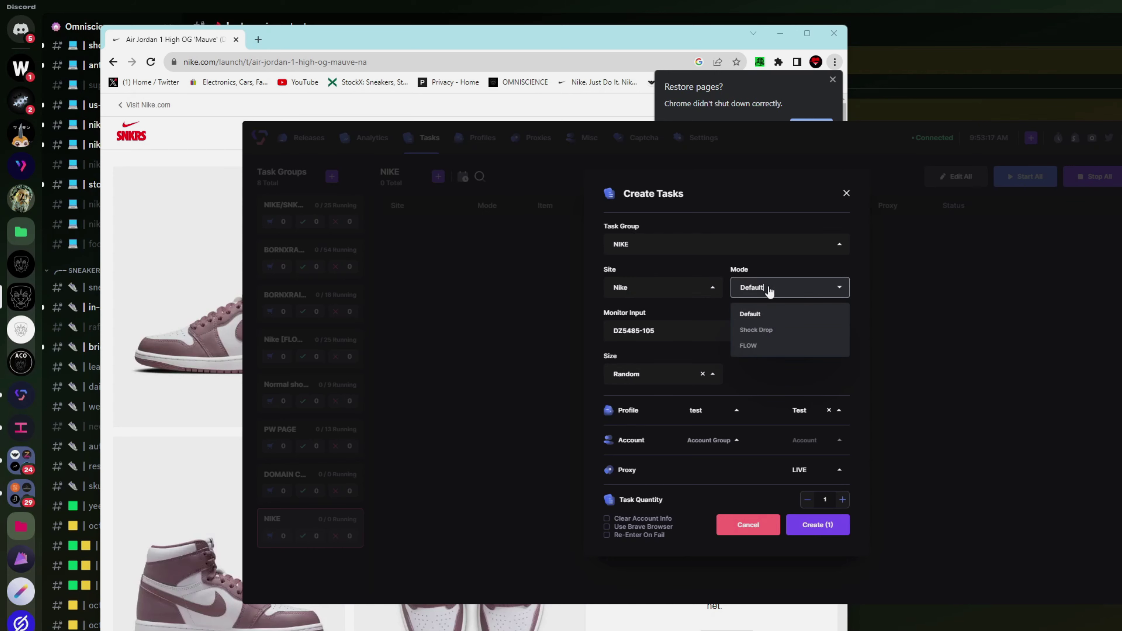
Step: Assign all profiles of the NIKE/SNKRS profile group to the new Nike tasks
click(695, 411)
click(695, 455)
click(800, 410)
click(795, 436)
Step: Set the account group to NIKE/SNKRS and match the account emails to the profiles
click(709, 440)
click(676, 489)
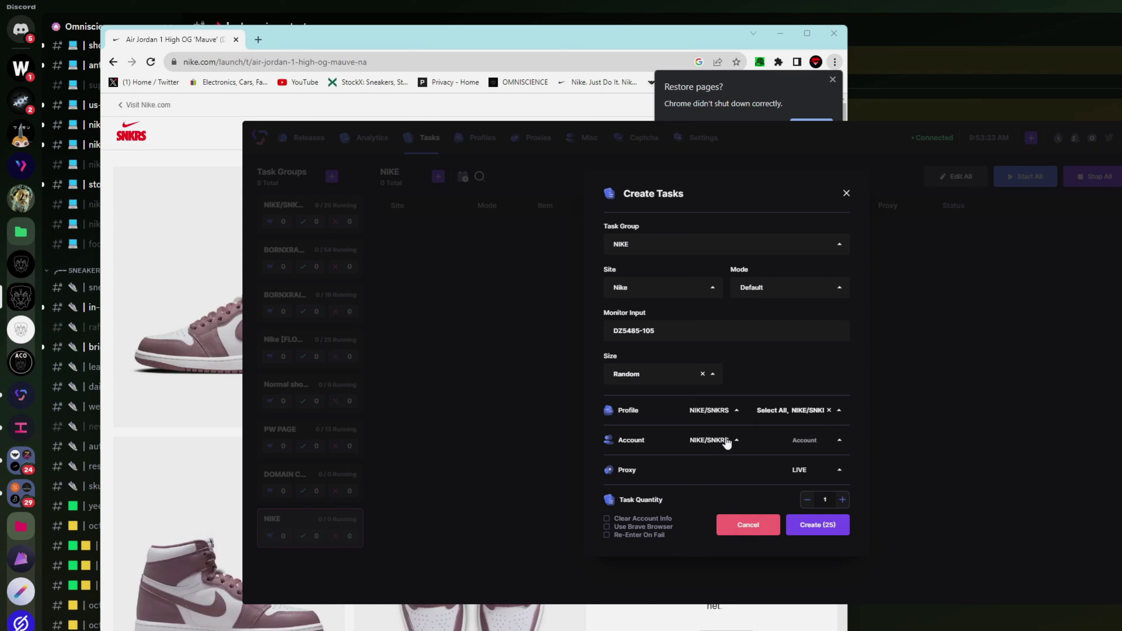
click(805, 445)
click(777, 466)
click(762, 470)
click(765, 474)
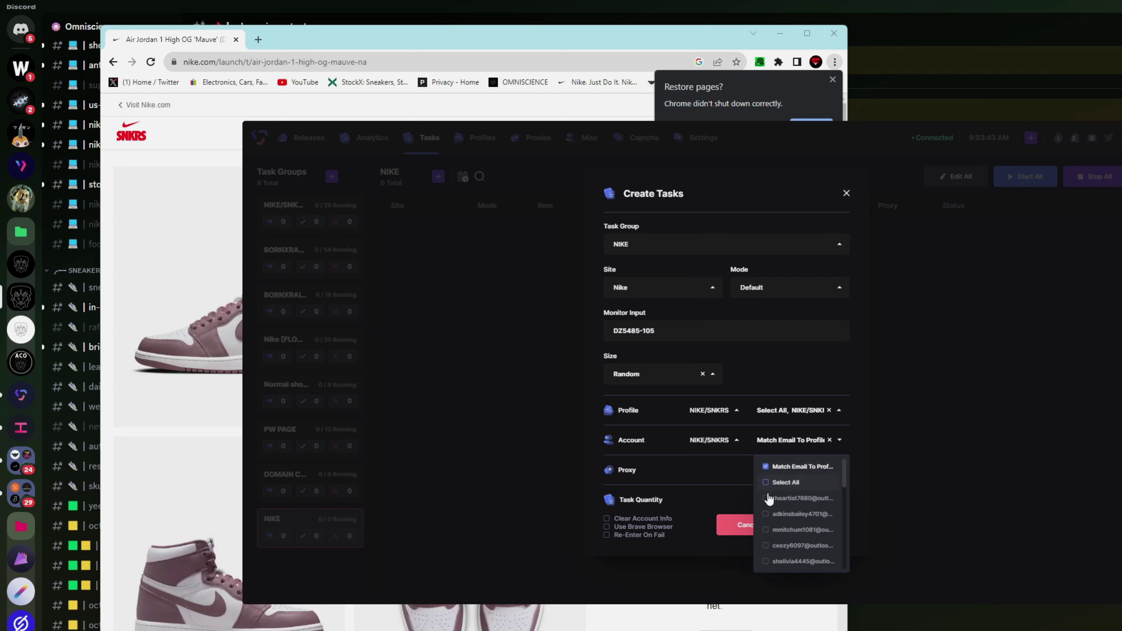
click(711, 478)
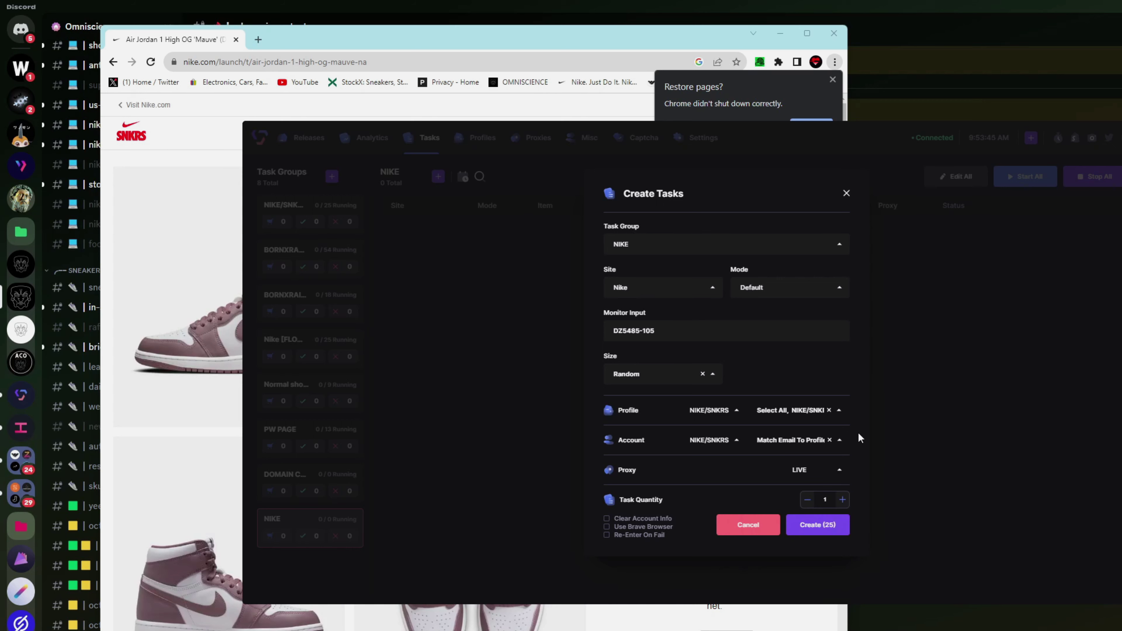
Step: Set the proxy group to PH and create the 25 Nike tasks, closing the task form
click(813, 470)
click(768, 528)
click(817, 525)
click(846, 193)
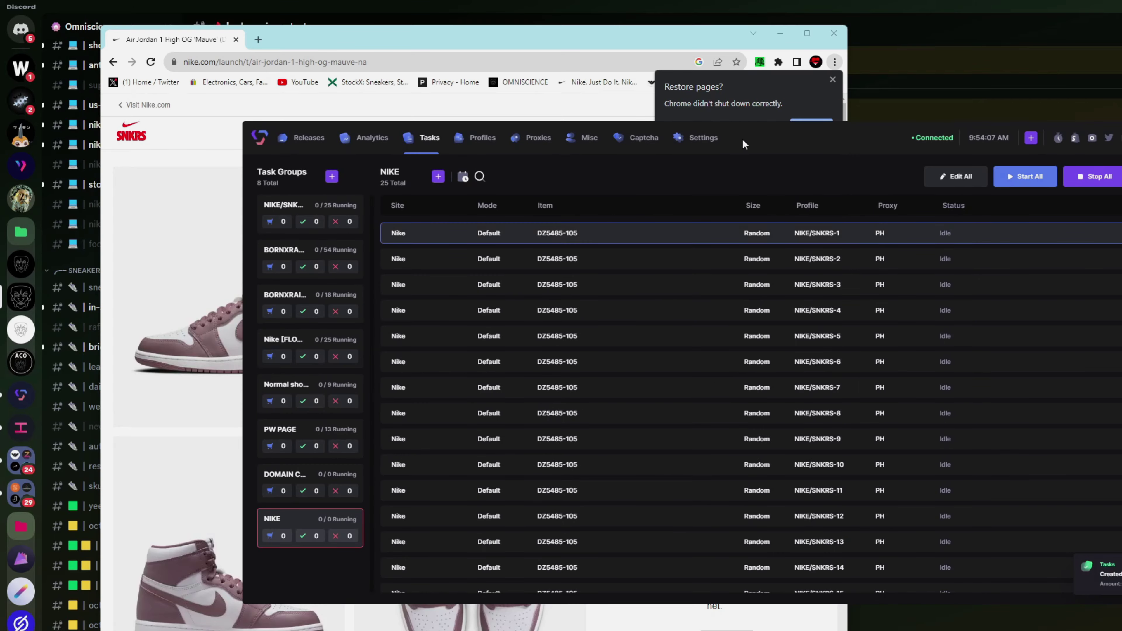
Step: Run the NIKE/SNKRS-1 task to demonstrate the launch checkout, and stop all NIKE tasks
click(712, 247)
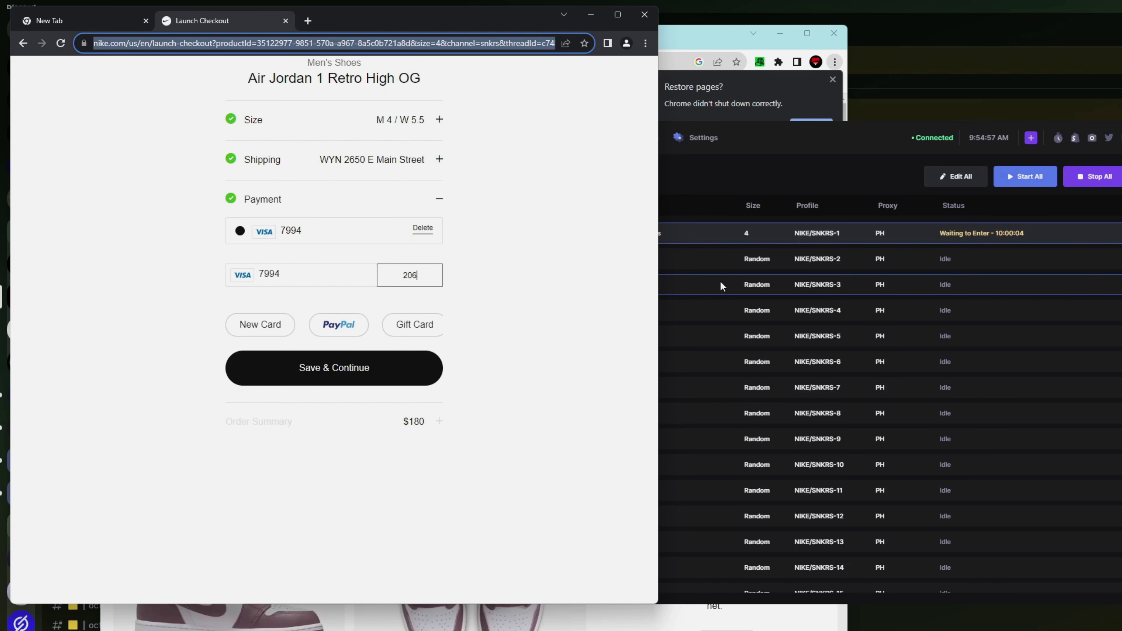
click(1092, 176)
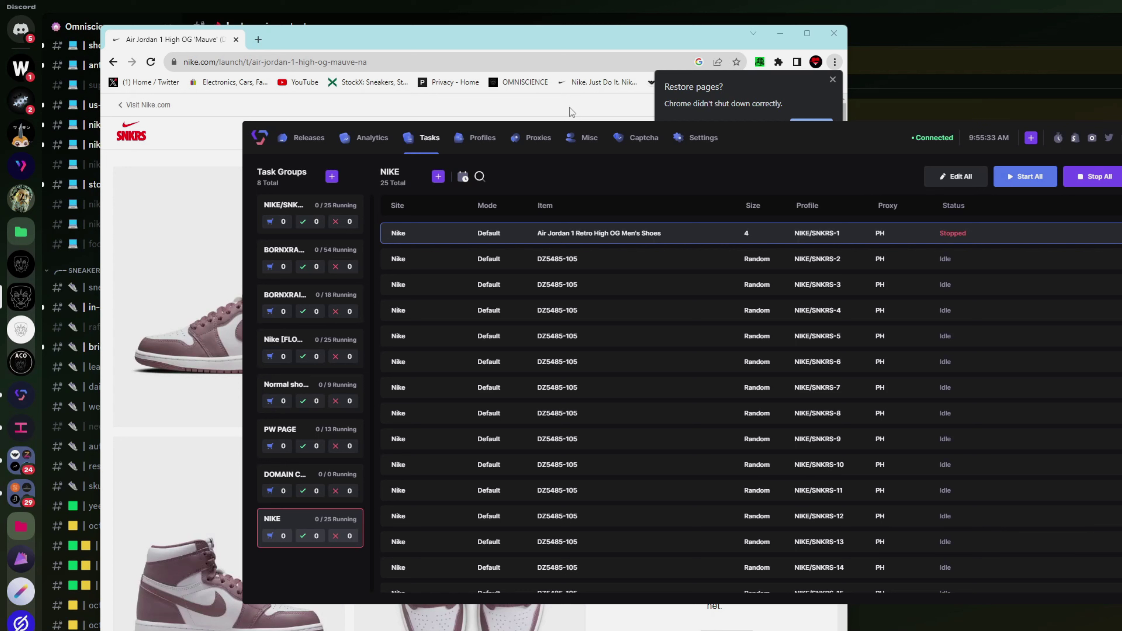
Step: Review the Nike Monitor's FLOW ADULT group and the settings of its 553558-500 monitor
click(591, 139)
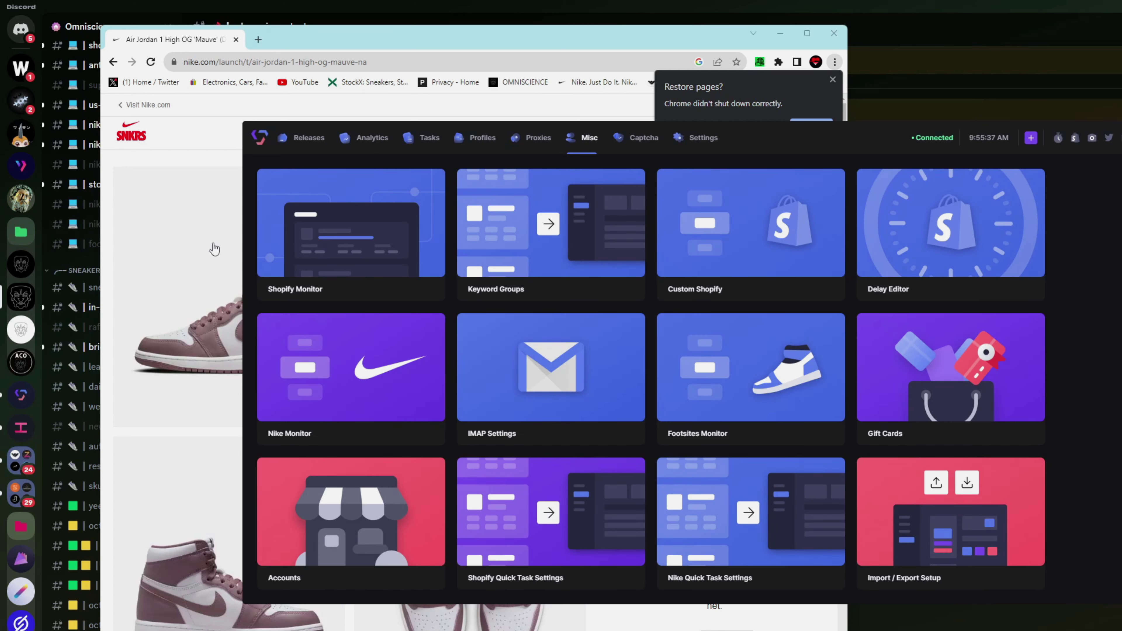
click(407, 383)
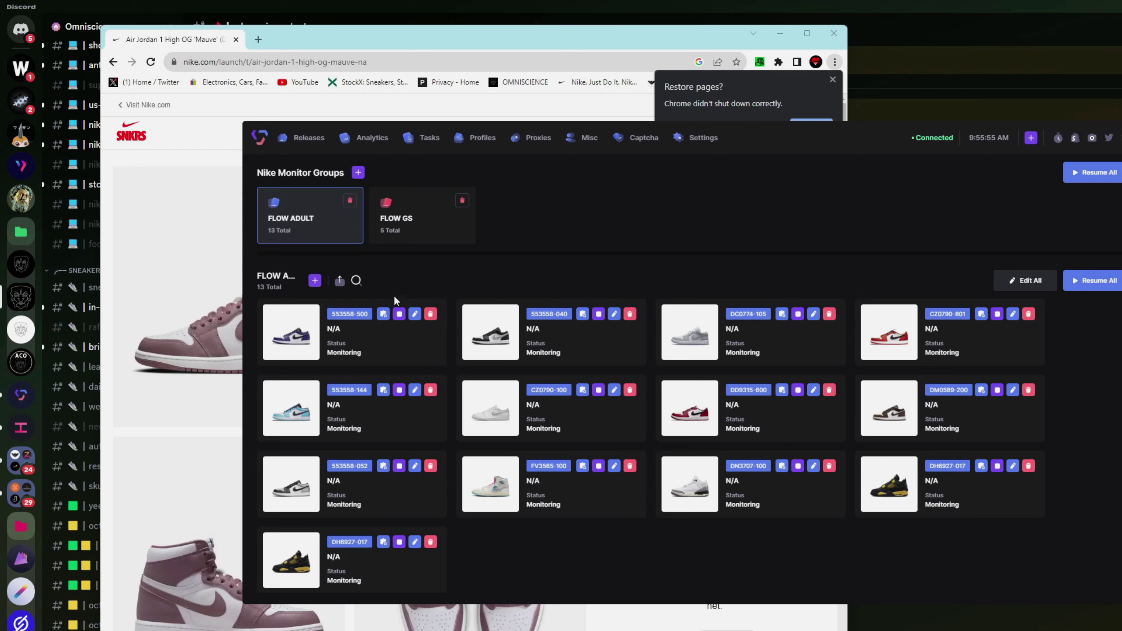
click(415, 315)
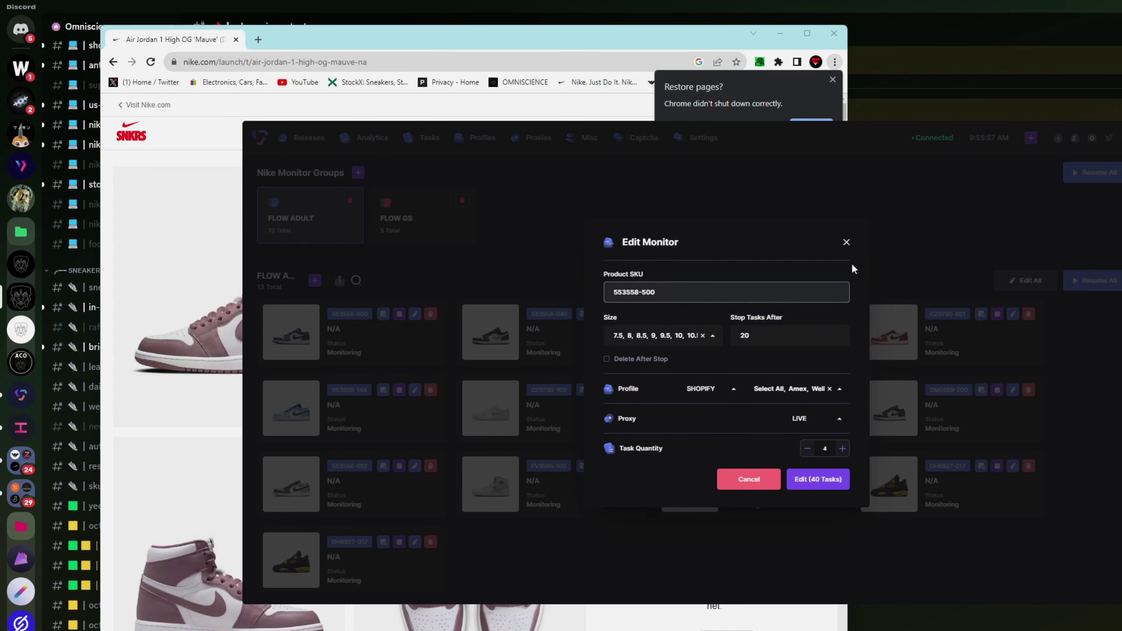
click(847, 243)
Step: Review the FLOW GS monitor group and the size, profile and quantity settings of its DH9765-600 monitor
drag(818, 138, 857, 130)
click(463, 220)
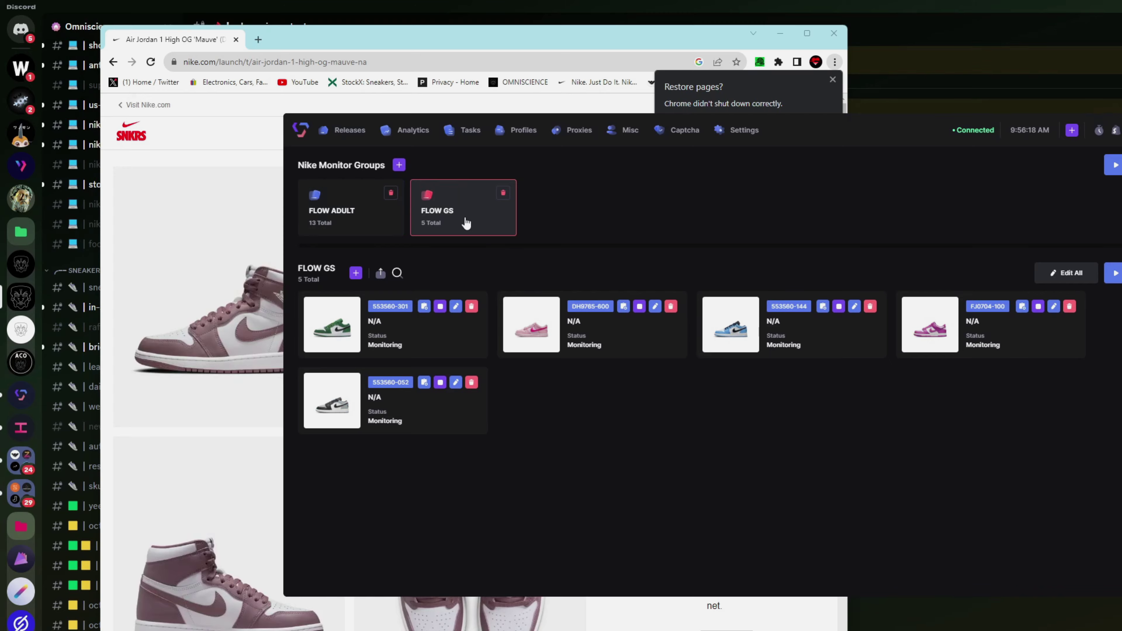
click(655, 306)
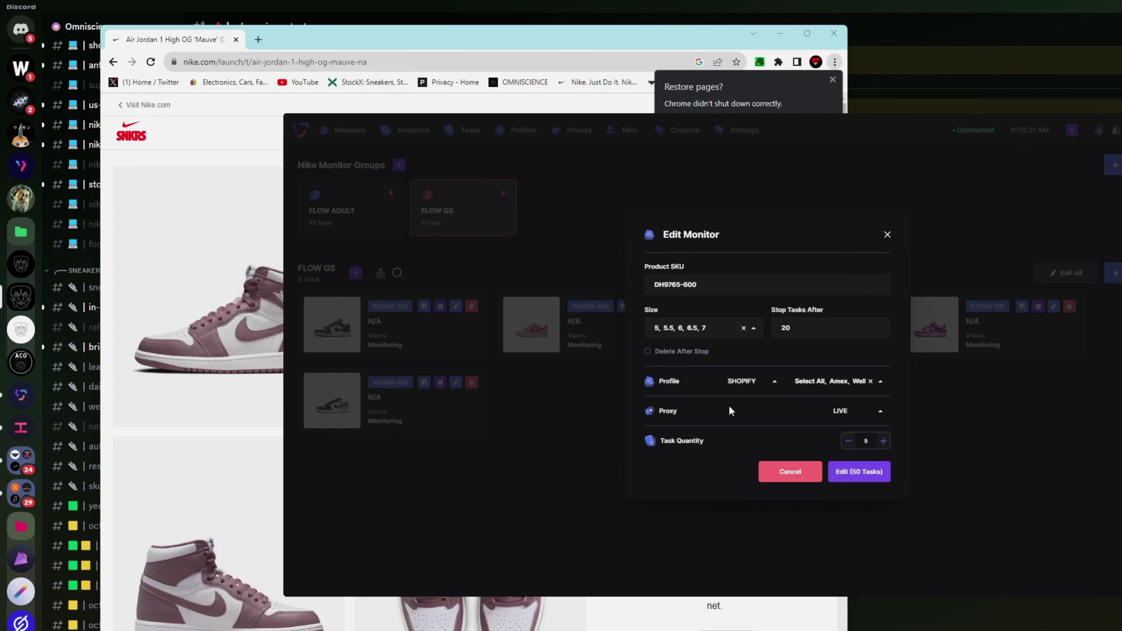
click(888, 235)
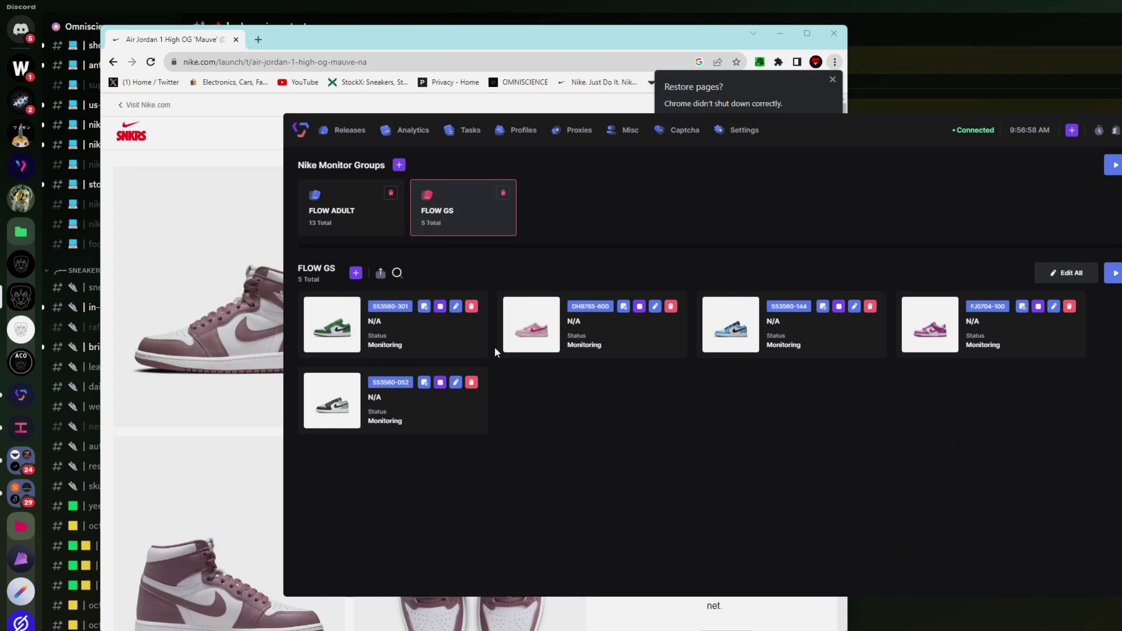
Step: Raise the task quantity of the 553560-301 monitor in the FLOW GS group
click(456, 307)
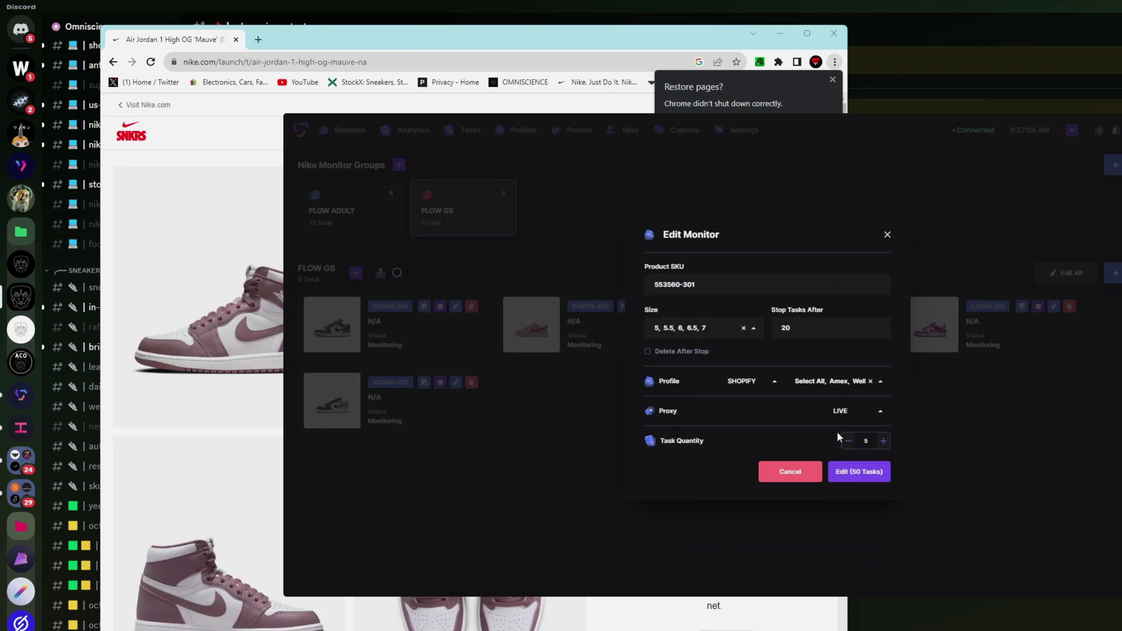
click(883, 441)
click(883, 441)
click(883, 440)
click(883, 441)
click(883, 440)
click(883, 440)
click(883, 441)
click(883, 441)
click(883, 441)
click(883, 441)
click(883, 440)
click(883, 440)
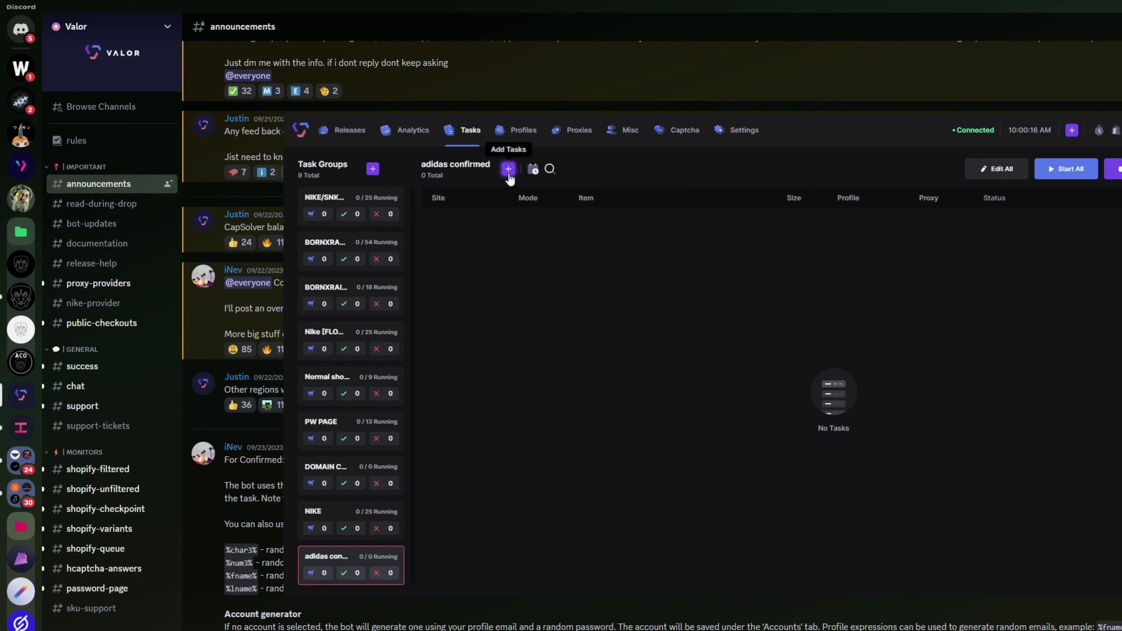
Step: Start new tasks in the adidas confirmed group for the Confirmed US site in Default mode
click(508, 168)
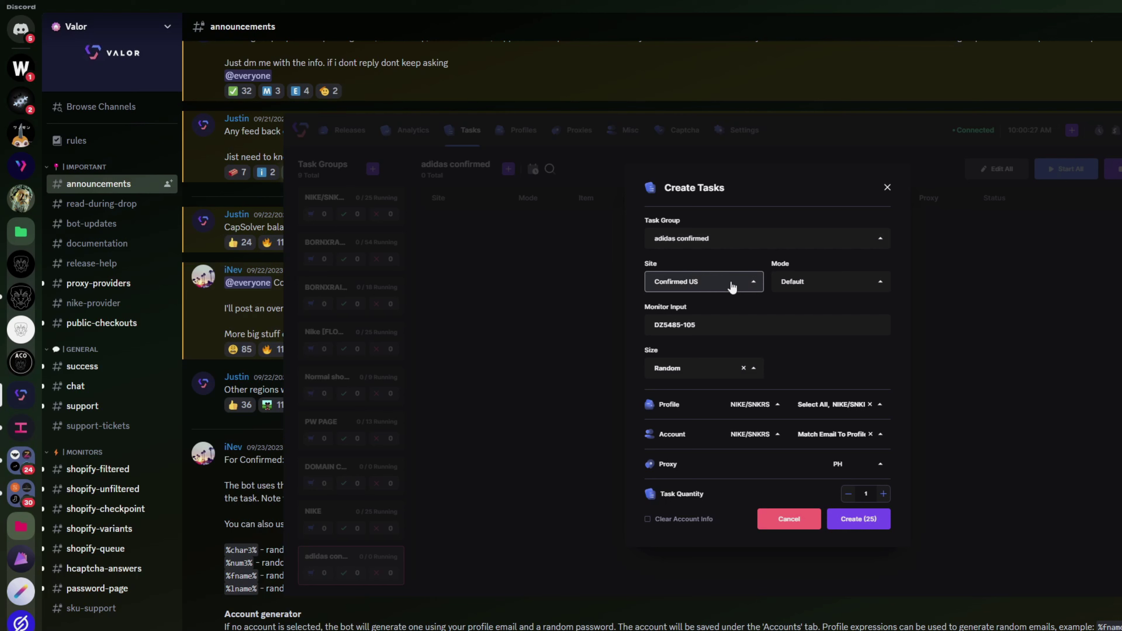
click(795, 282)
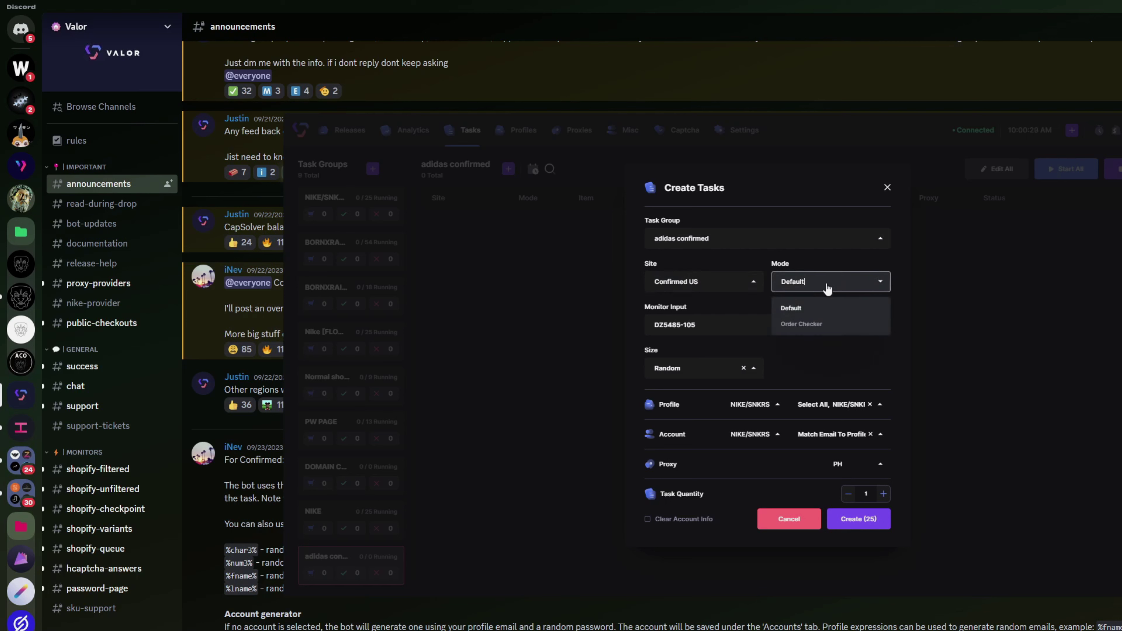
click(811, 282)
click(809, 283)
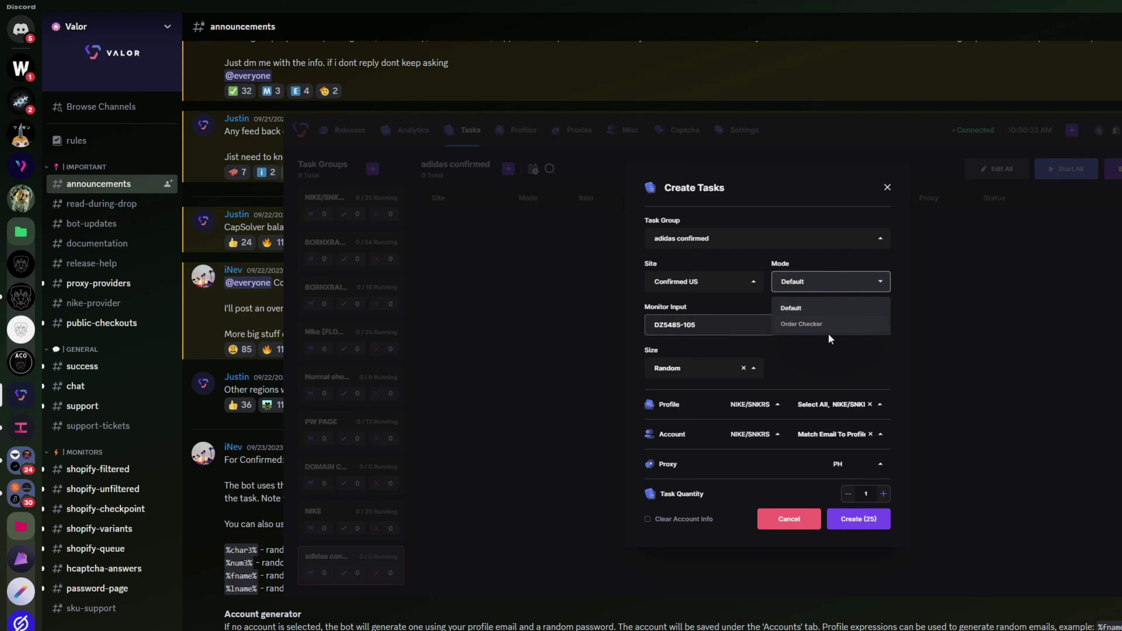
click(805, 309)
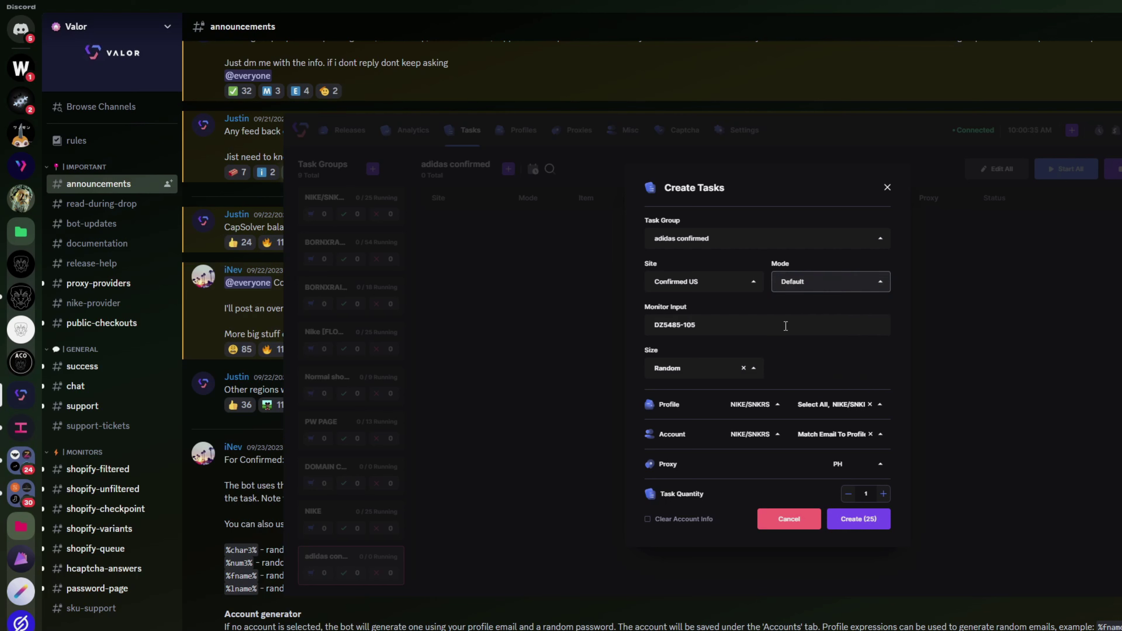
Step: Keep DZ5485-105 as the monitor input and Match Email To Profile for accounts, and create the 25 Confirmed US tasks
click(764, 322)
key(ctrl+a)
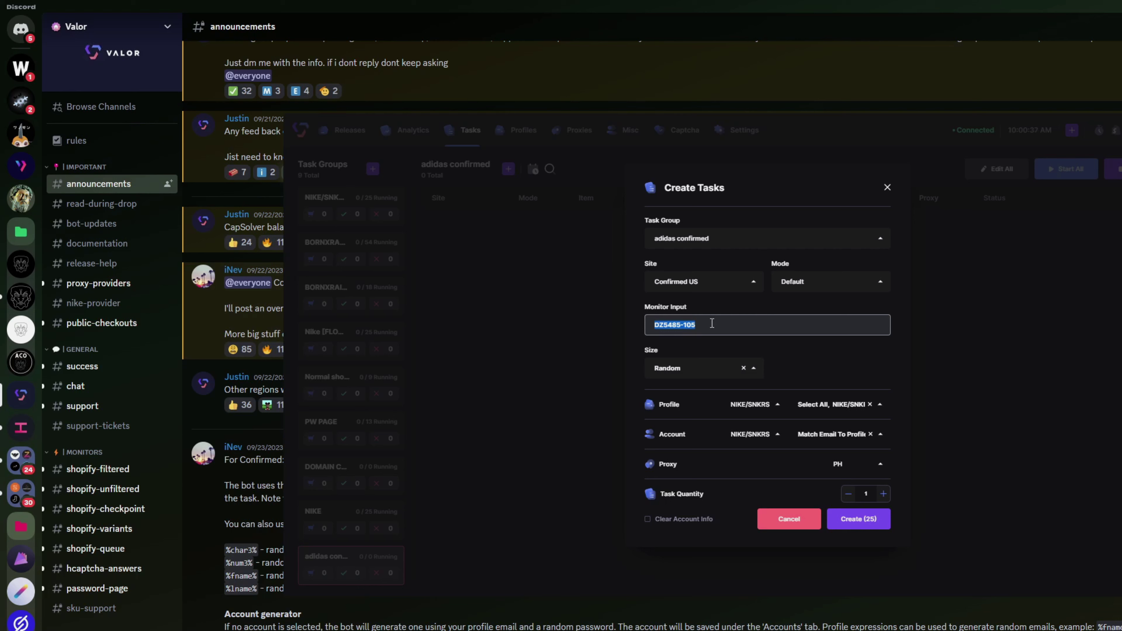
double_click(702, 326)
click(732, 321)
click(834, 435)
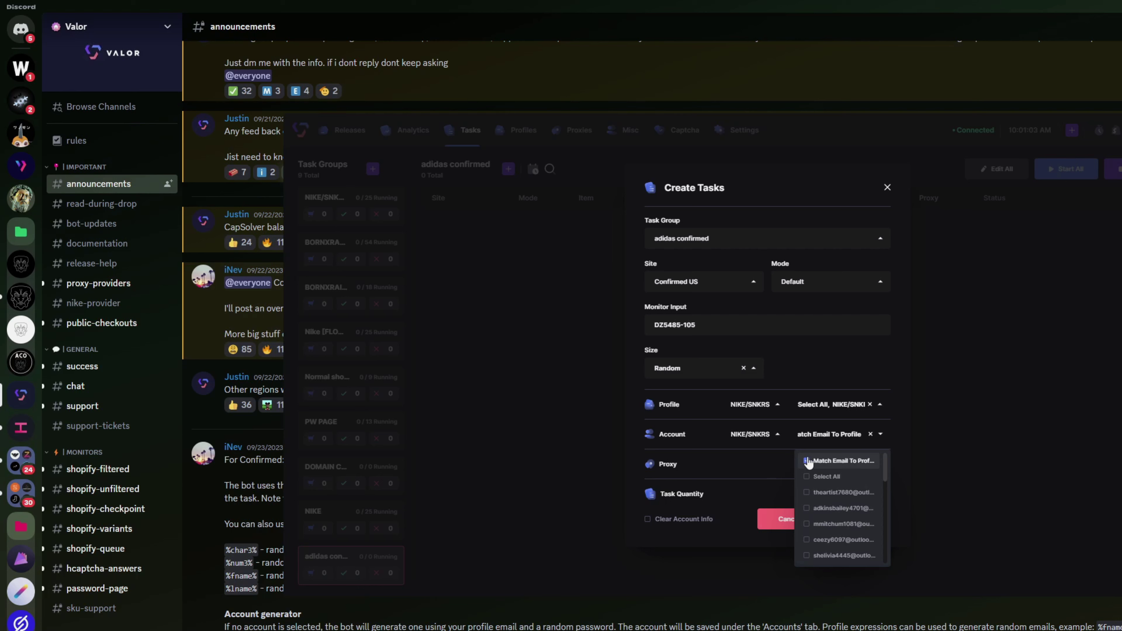
click(741, 456)
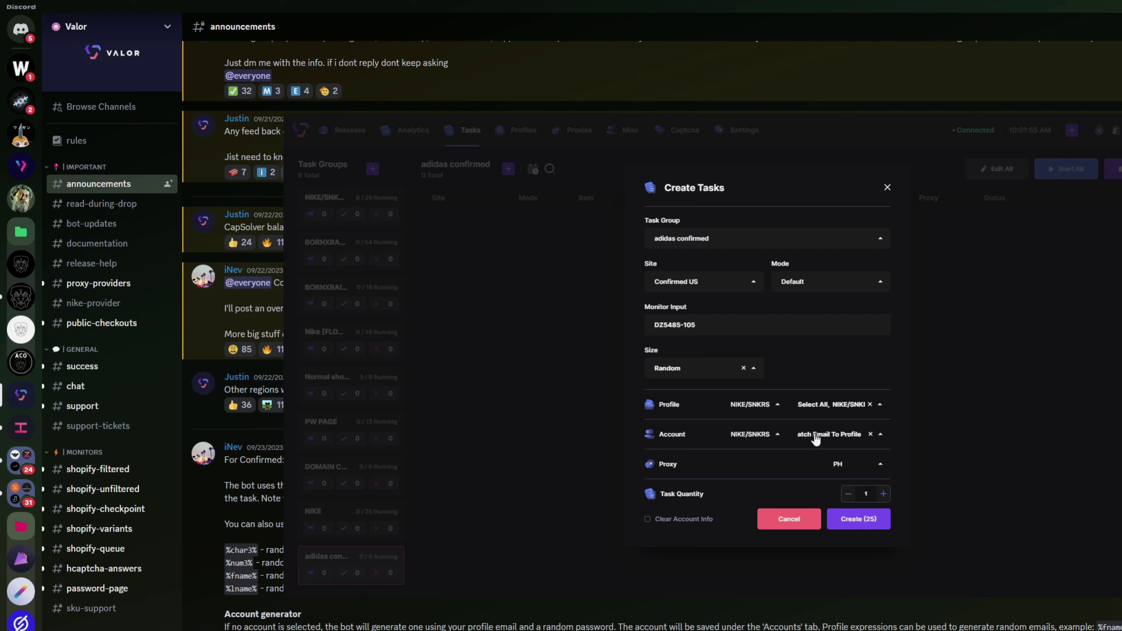
click(858, 518)
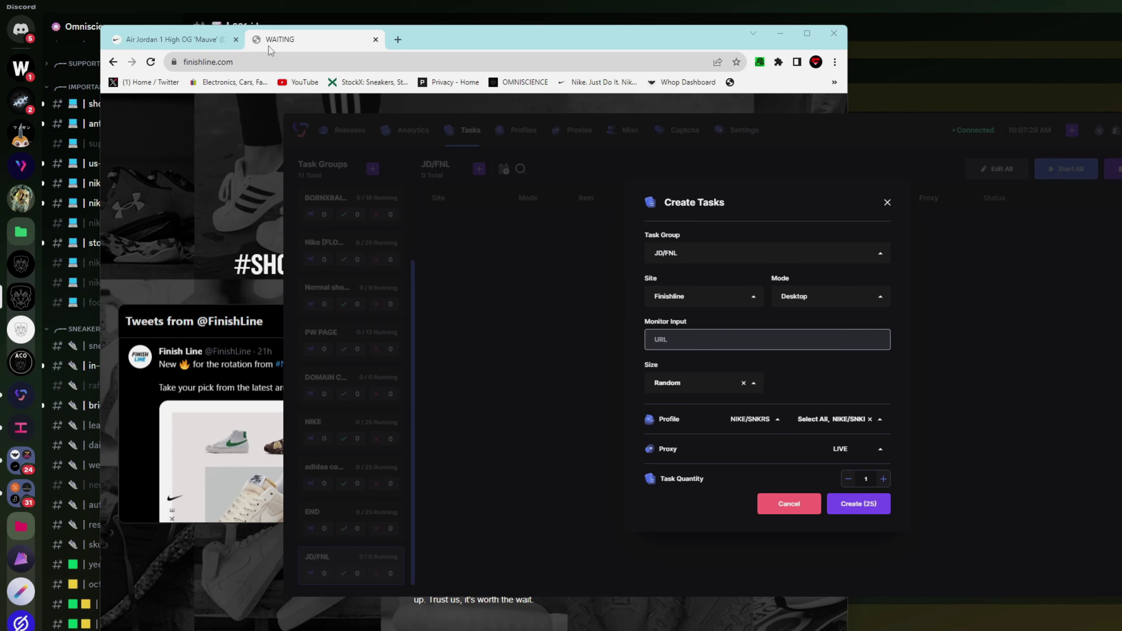
Step: Copy the Finish Line site address into the JD/FNL task form as monitor input and create the Finishline Desktop tasks
key(alt+Tab)
key(ctrl+c)
key(alt+Tab)
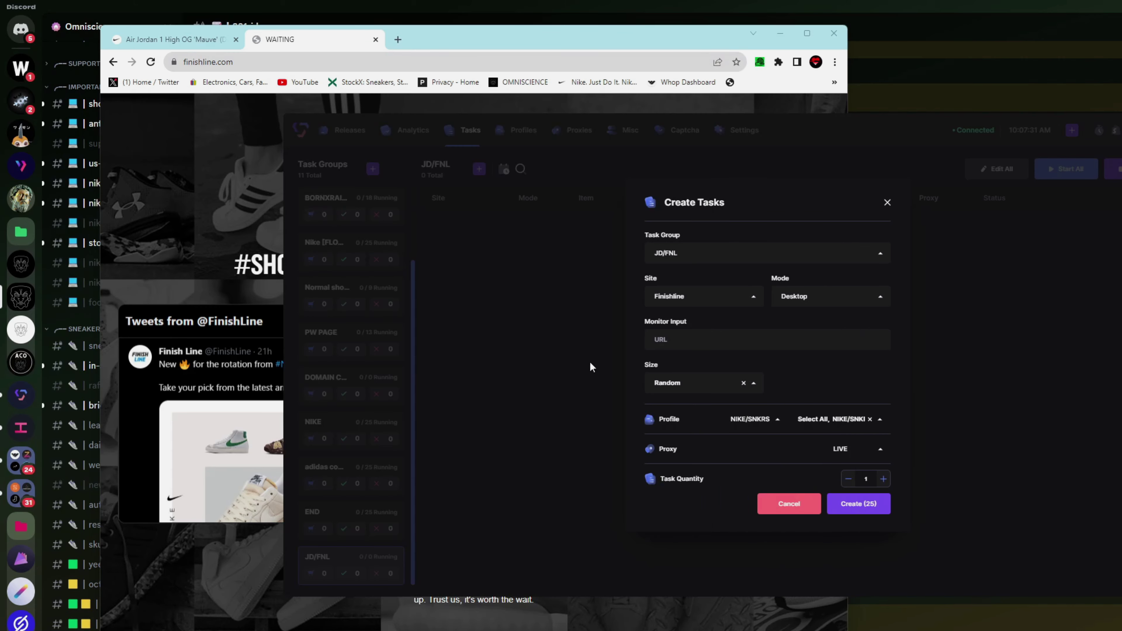
click(716, 346)
key(ctrl+v)
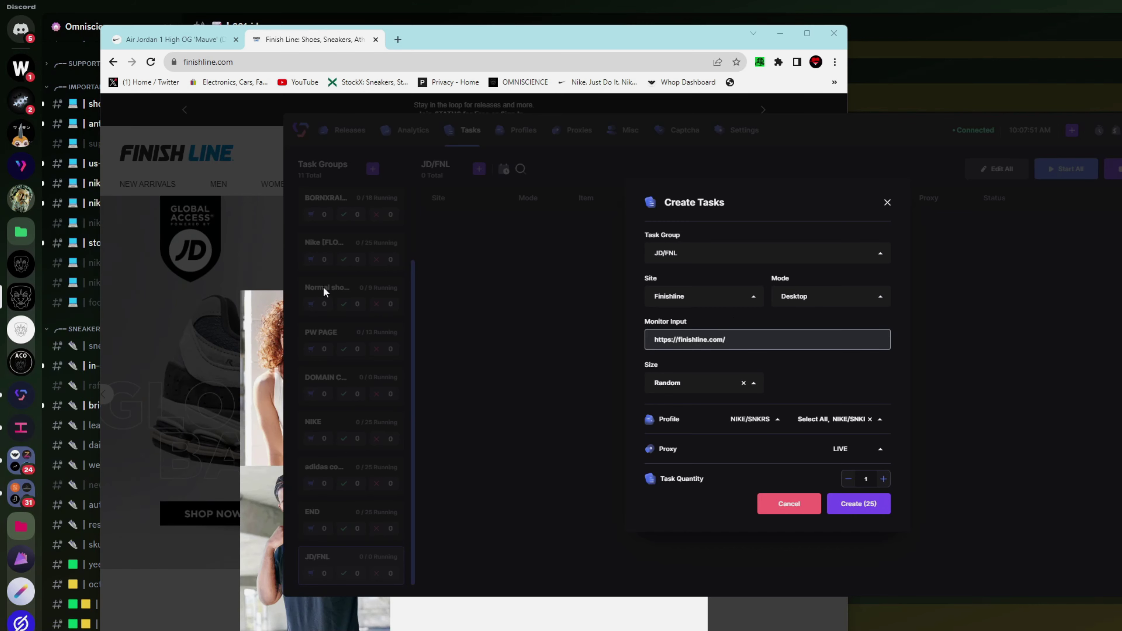
click(857, 507)
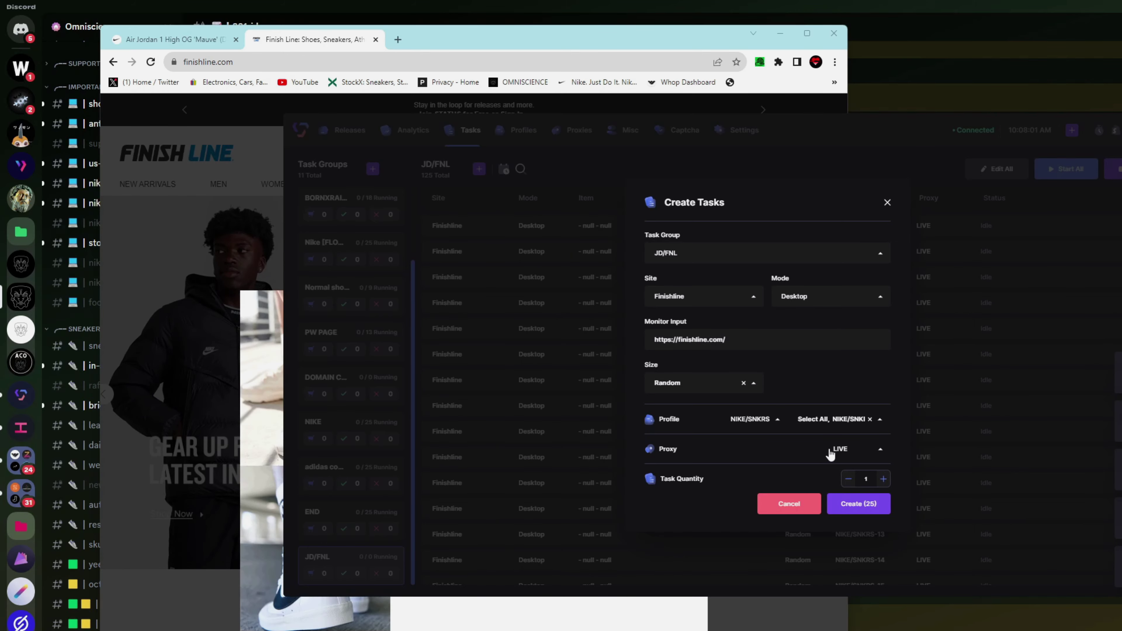
click(886, 204)
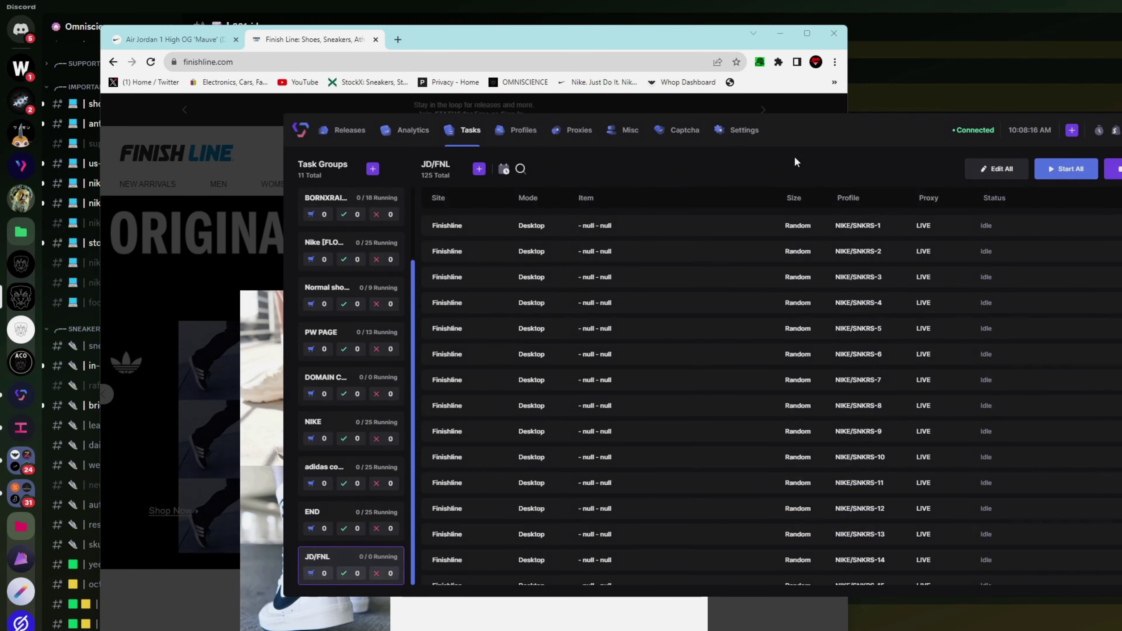
Step: Set Harvester 1's captcha solver type to JD Group
click(672, 130)
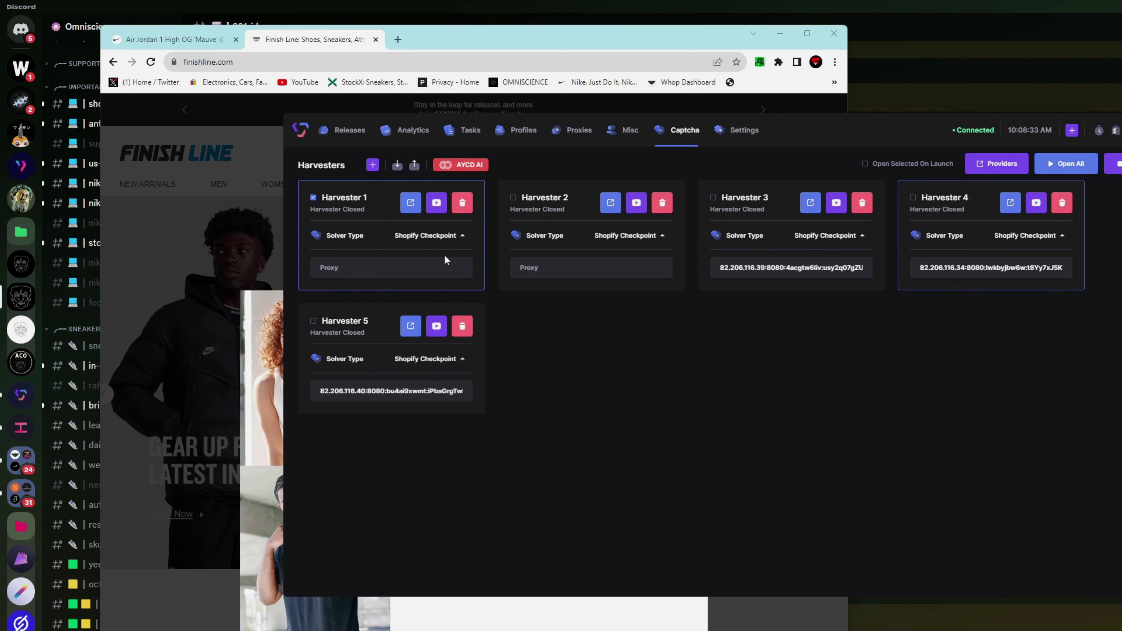
click(428, 235)
click(399, 310)
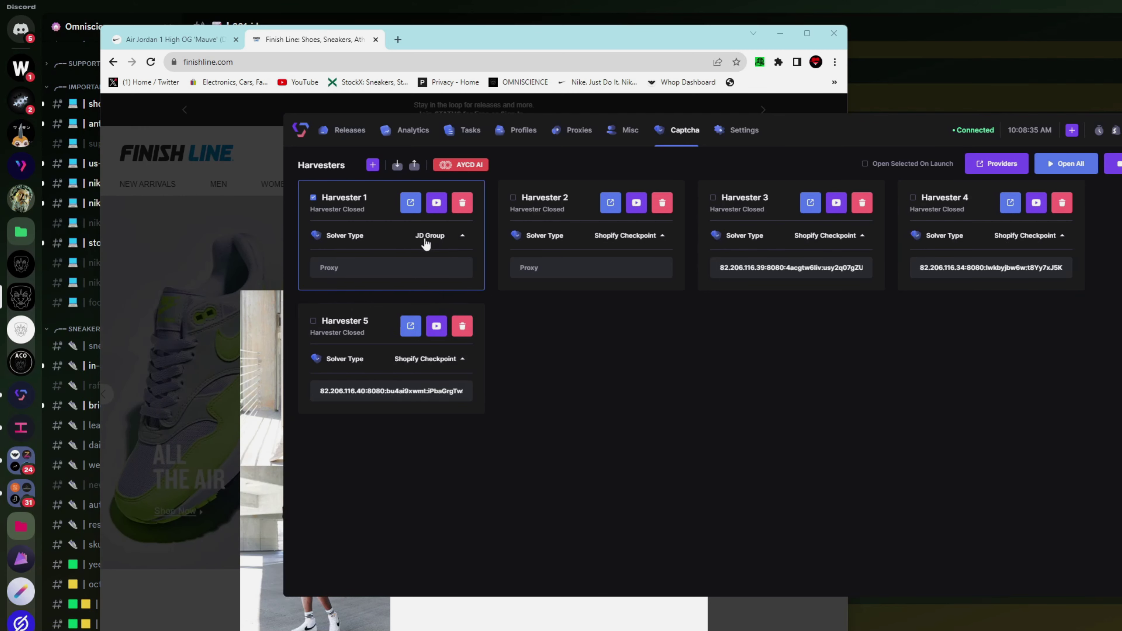
click(438, 239)
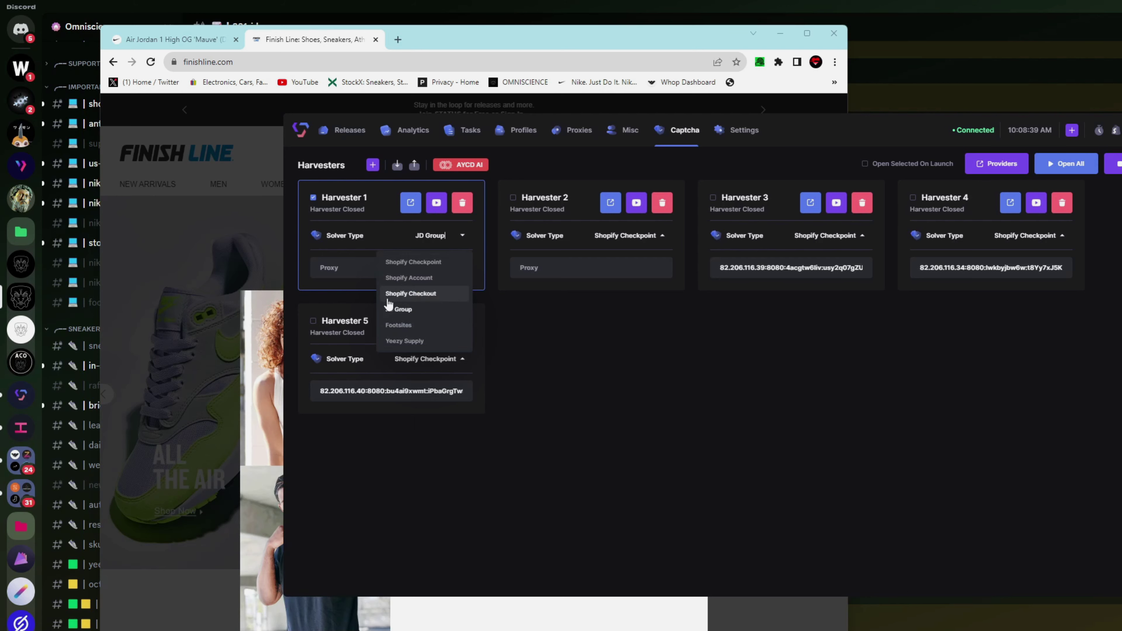
click(406, 312)
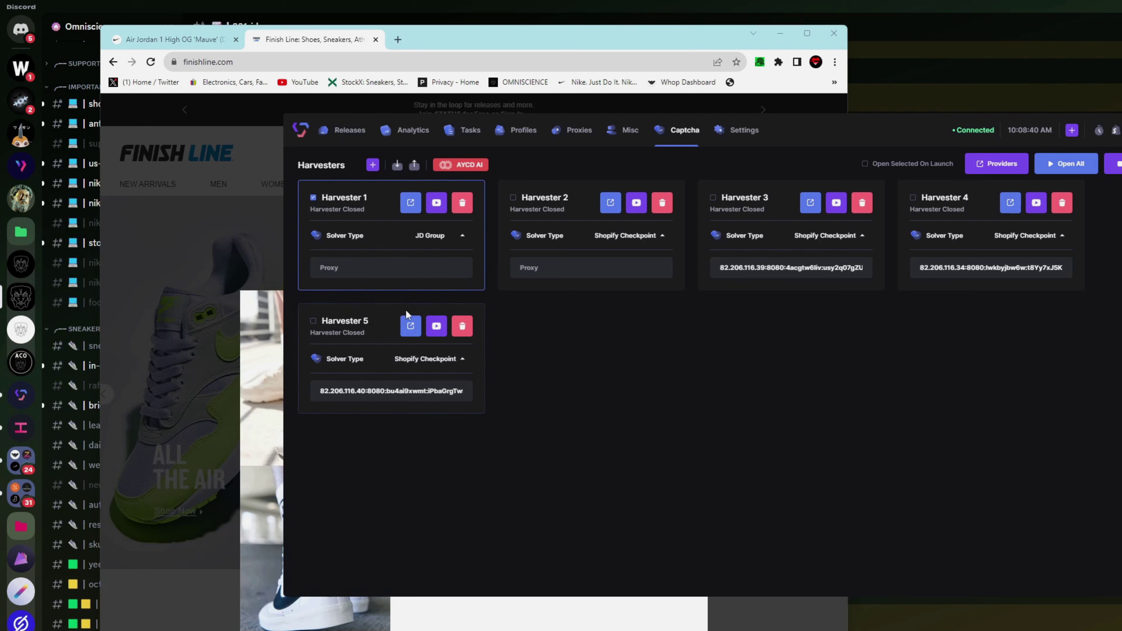
Step: Set the solver type of Harvesters 2, 3, 4 and 5 to JD Group
click(652, 239)
click(605, 313)
click(812, 236)
click(809, 309)
click(1030, 236)
click(997, 310)
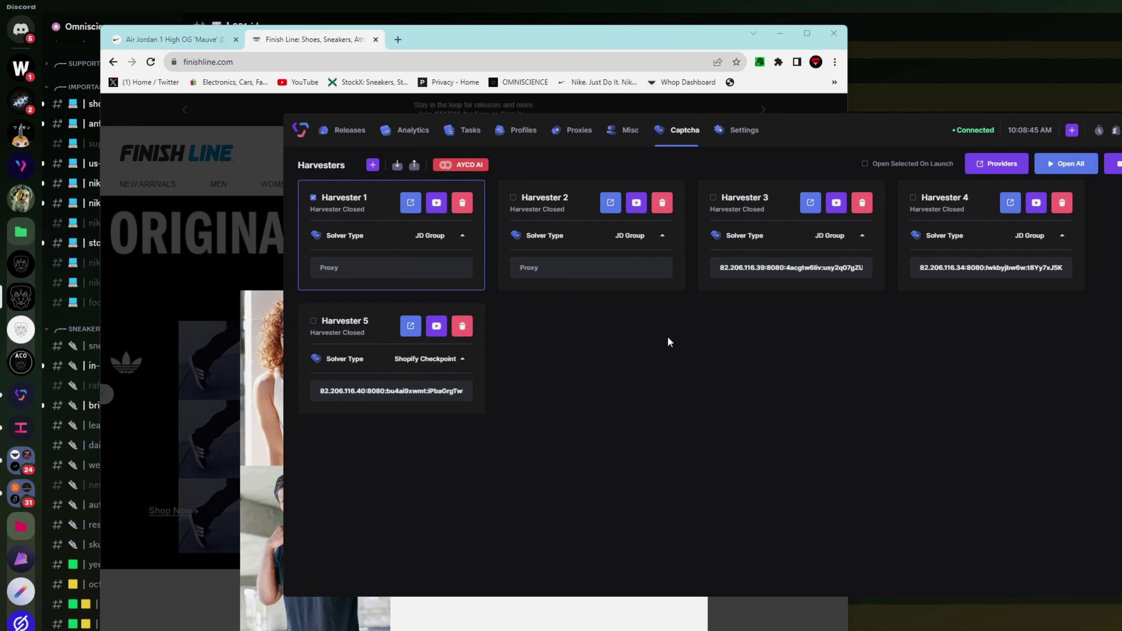
click(461, 359)
click(404, 433)
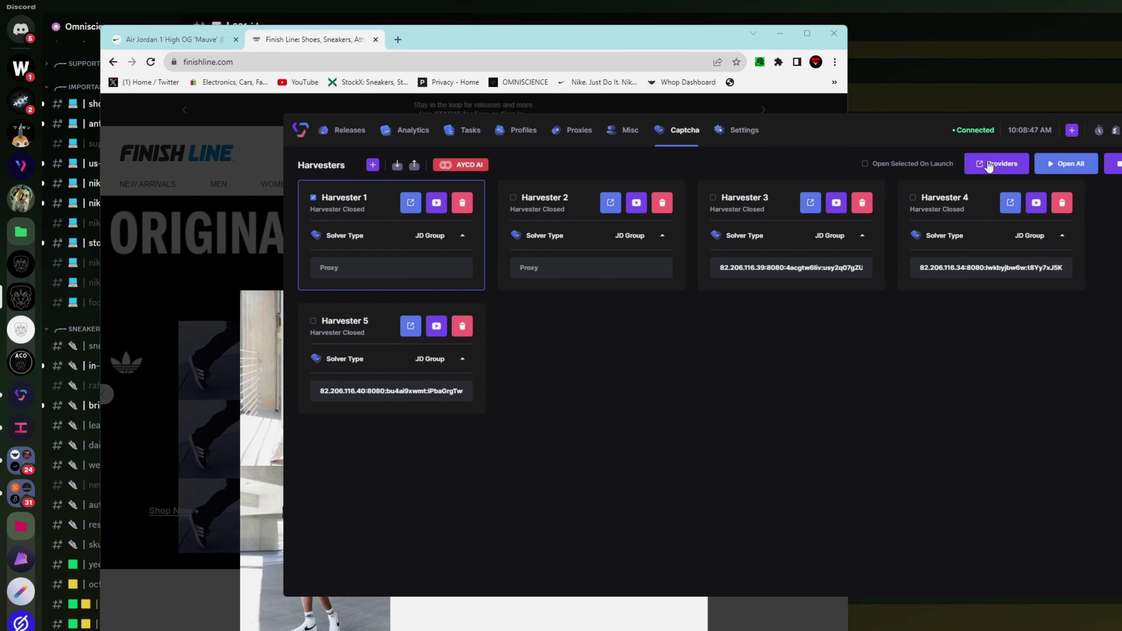
Step: Open all five JD Group harvesters, check their proxy fields, and return to the task groups
click(1066, 164)
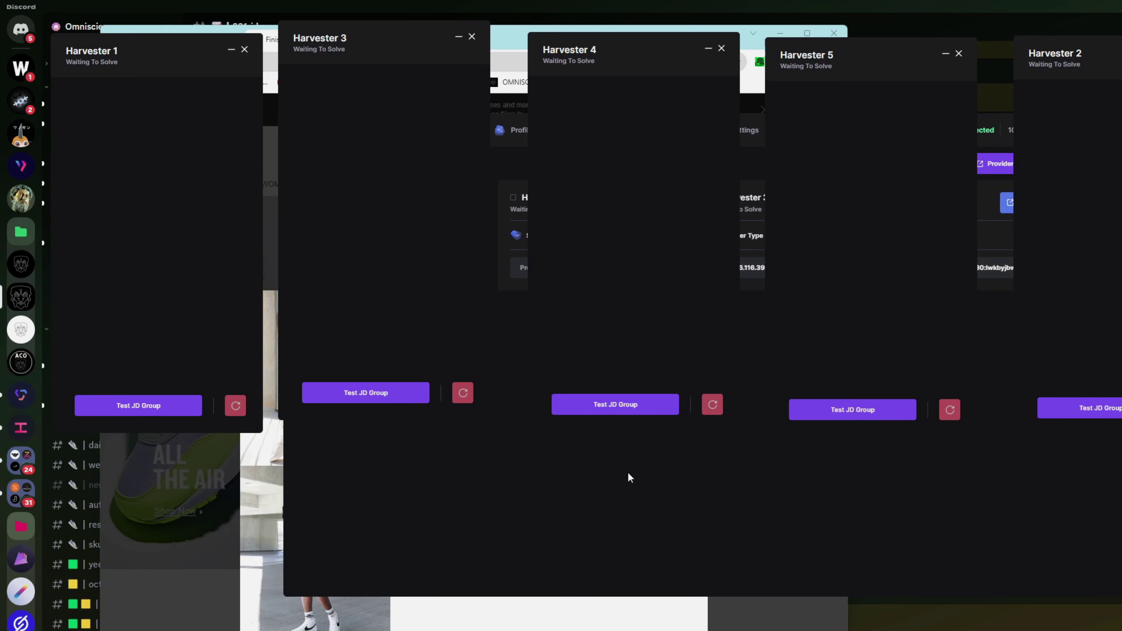
click(660, 515)
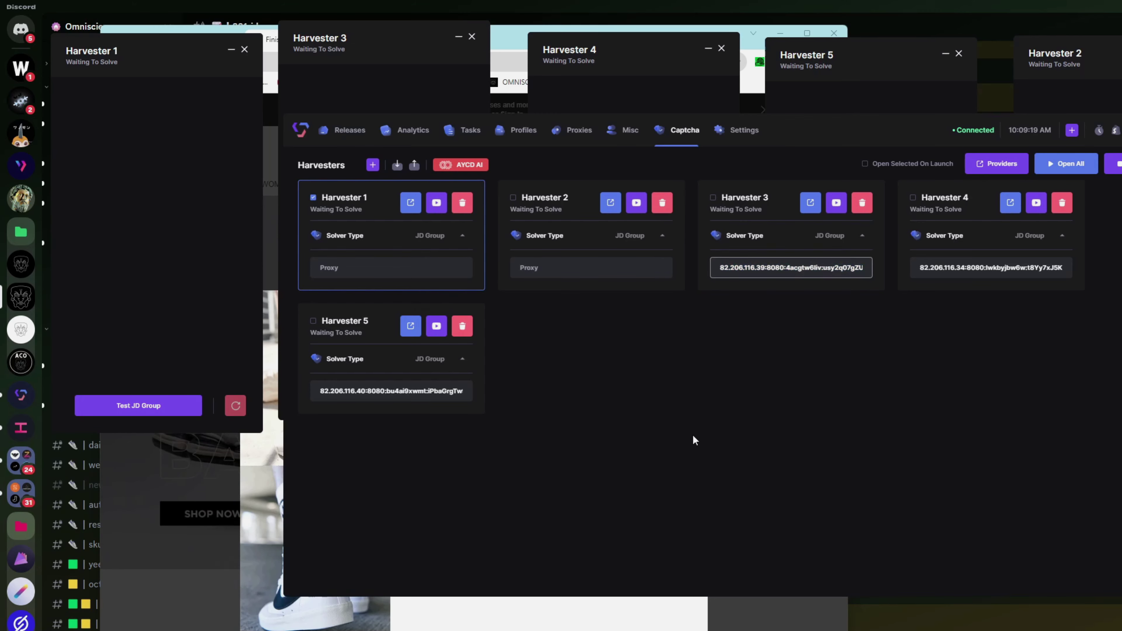
click(539, 263)
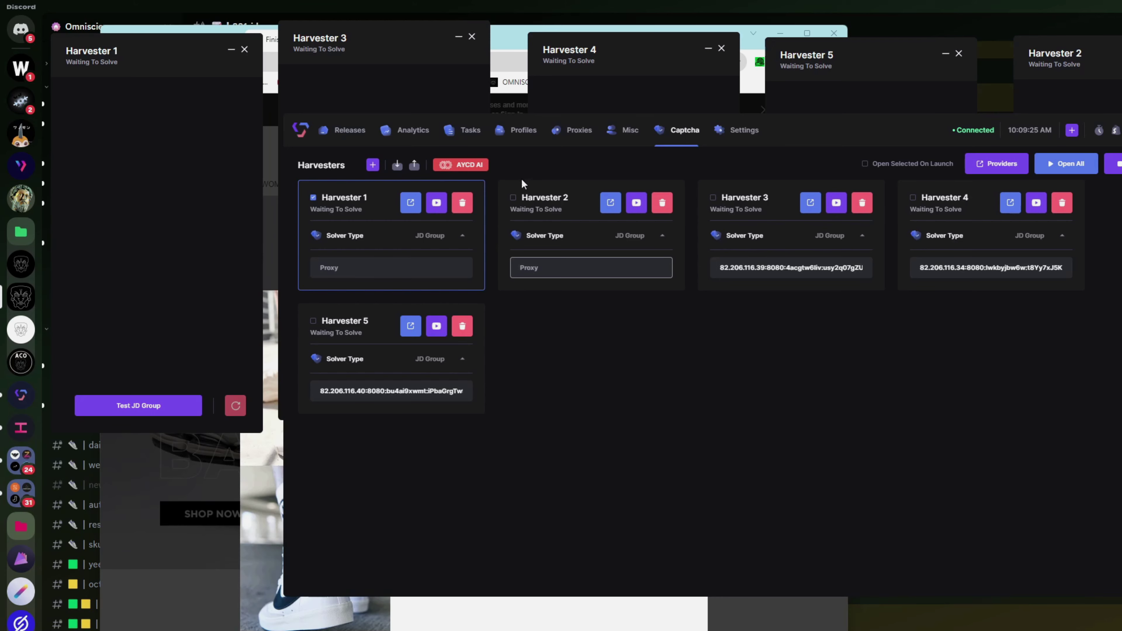
click(468, 130)
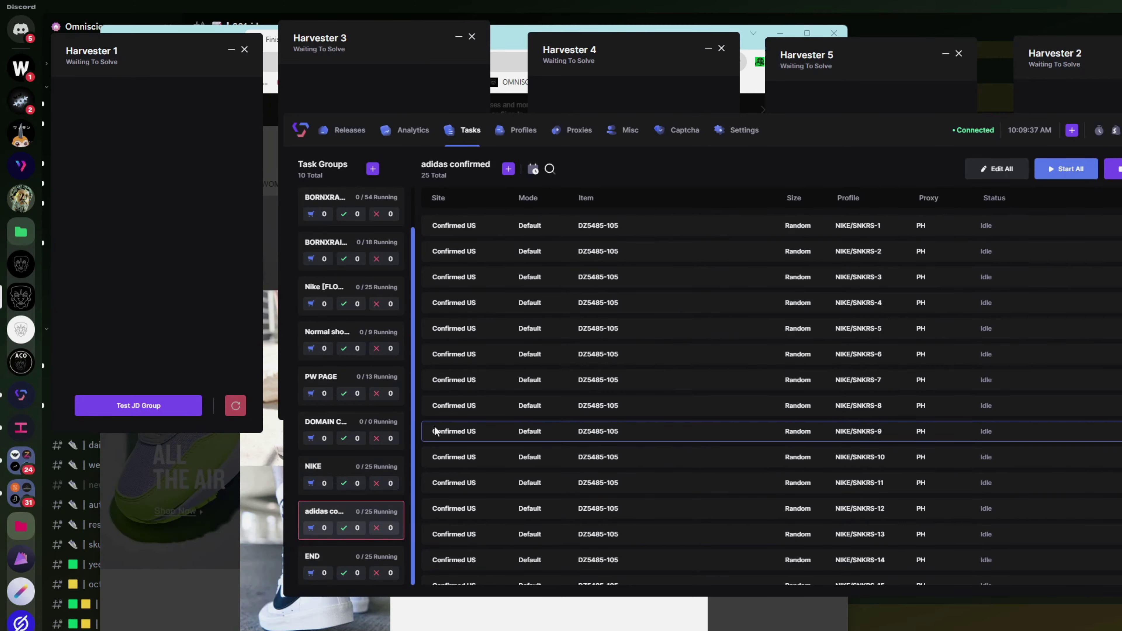